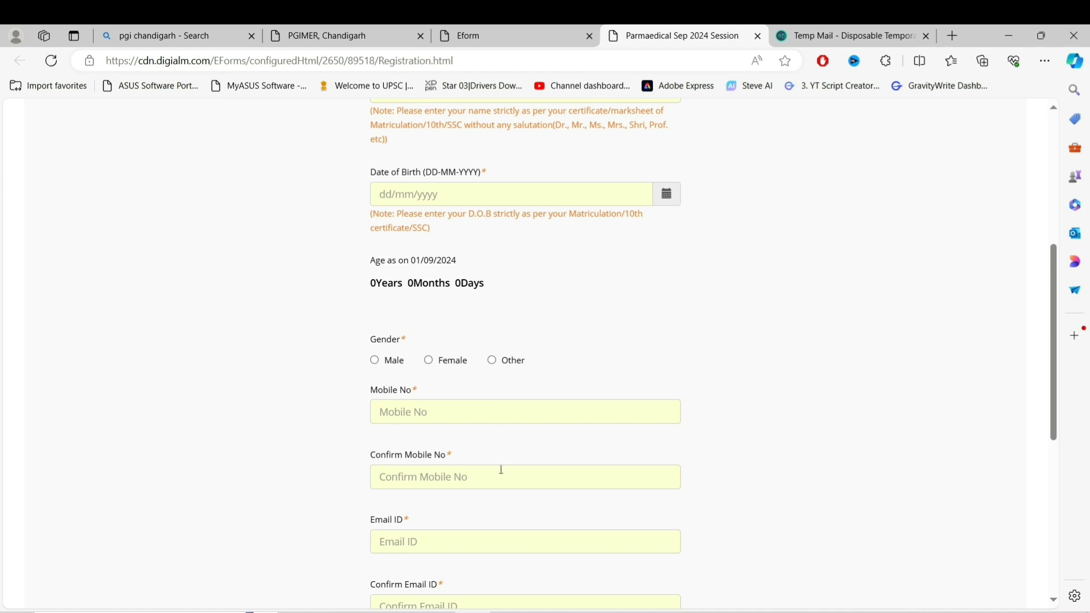
# - Enter the captcha characters in the registration form, accept the agreement, and submit the registration, confirming that the information is correct
pyautogui.scroll(-3, 501, 473)
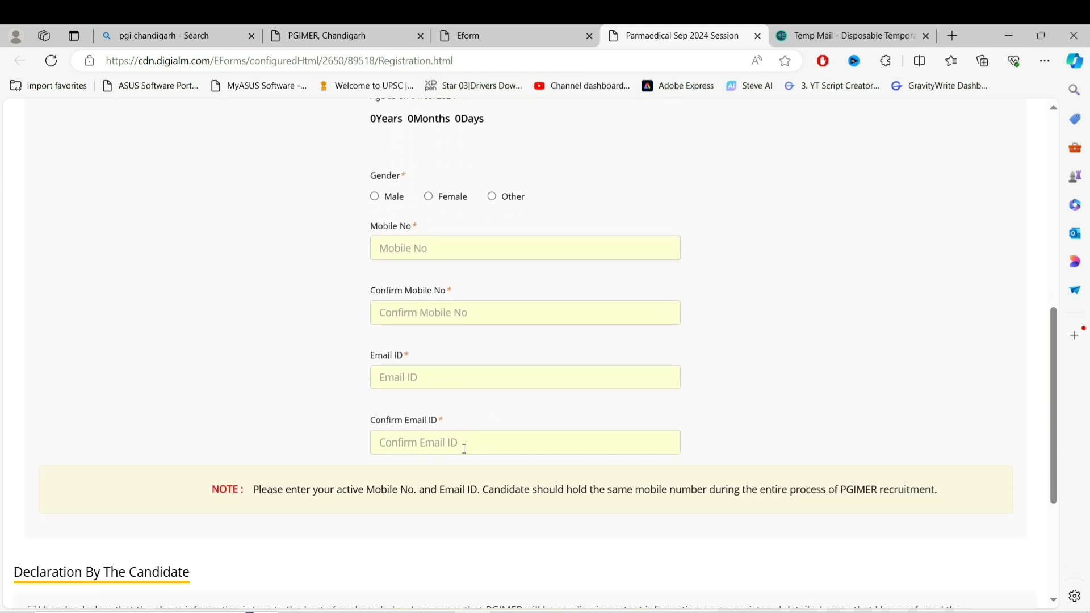
pyautogui.scroll(-4, 465, 448)
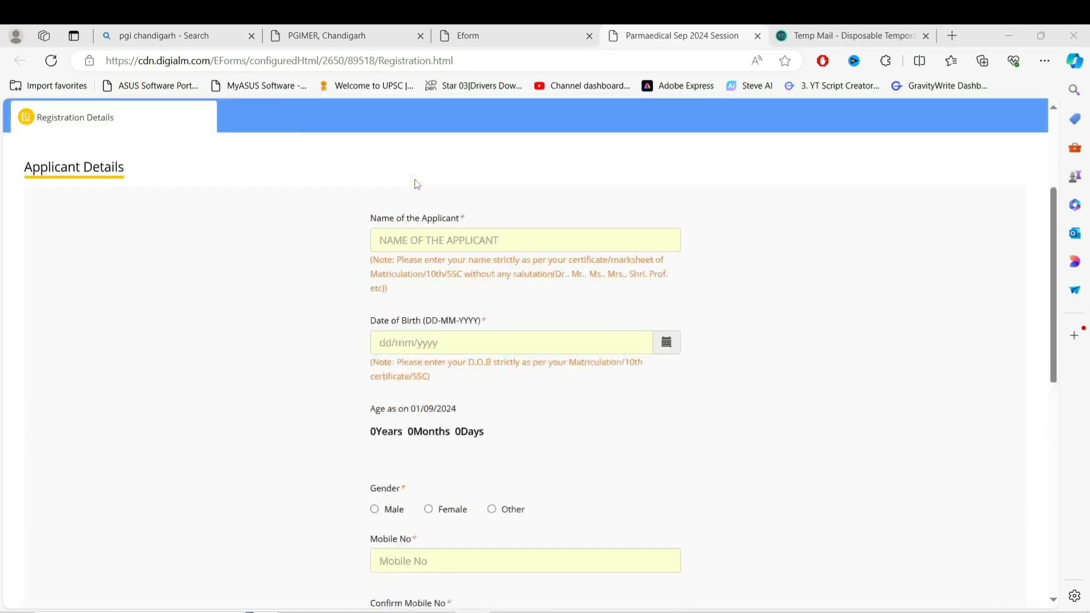
pyautogui.scroll(3, 415, 181)
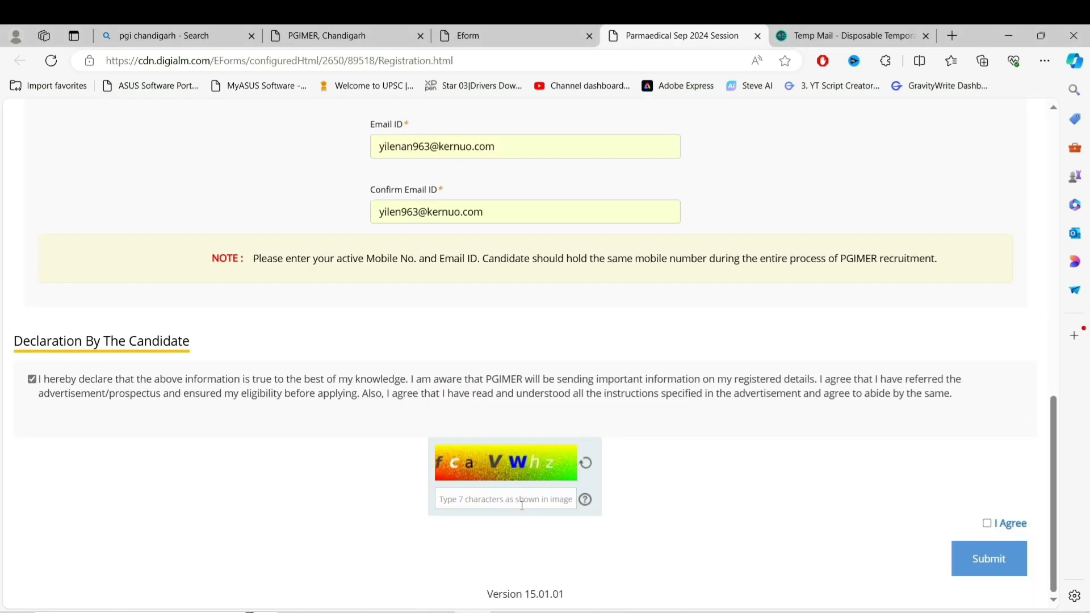
pyautogui.write('fcaVWhz')
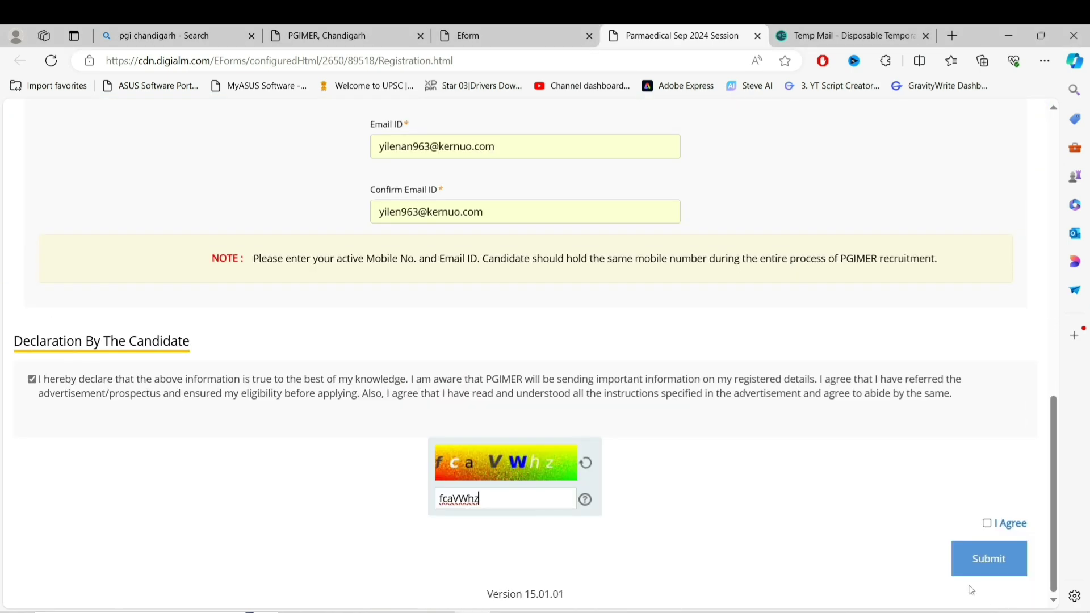
pyautogui.click(988, 524)
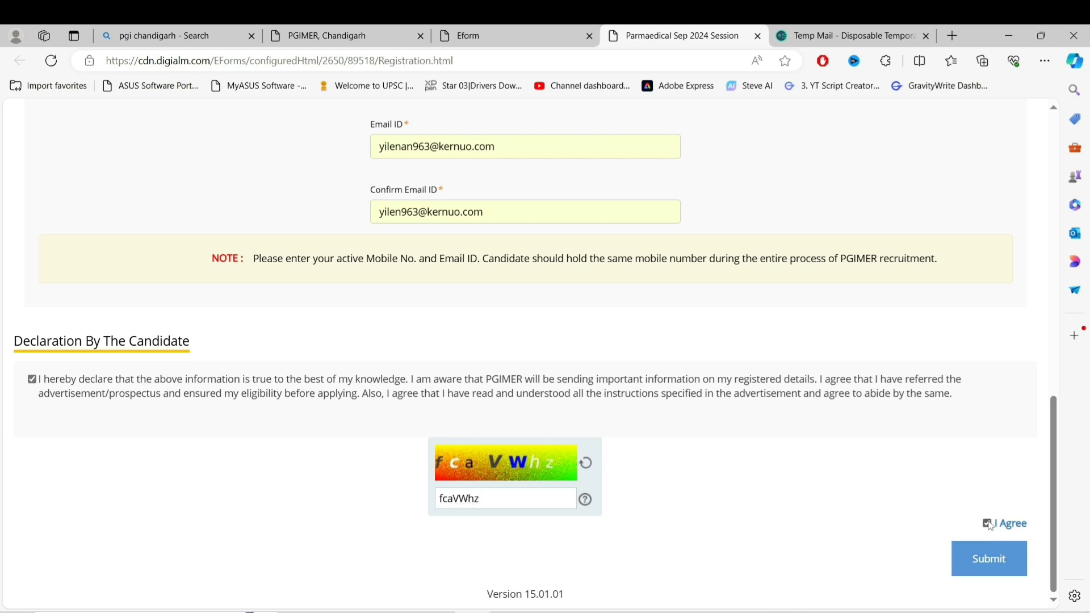
pyautogui.click(991, 561)
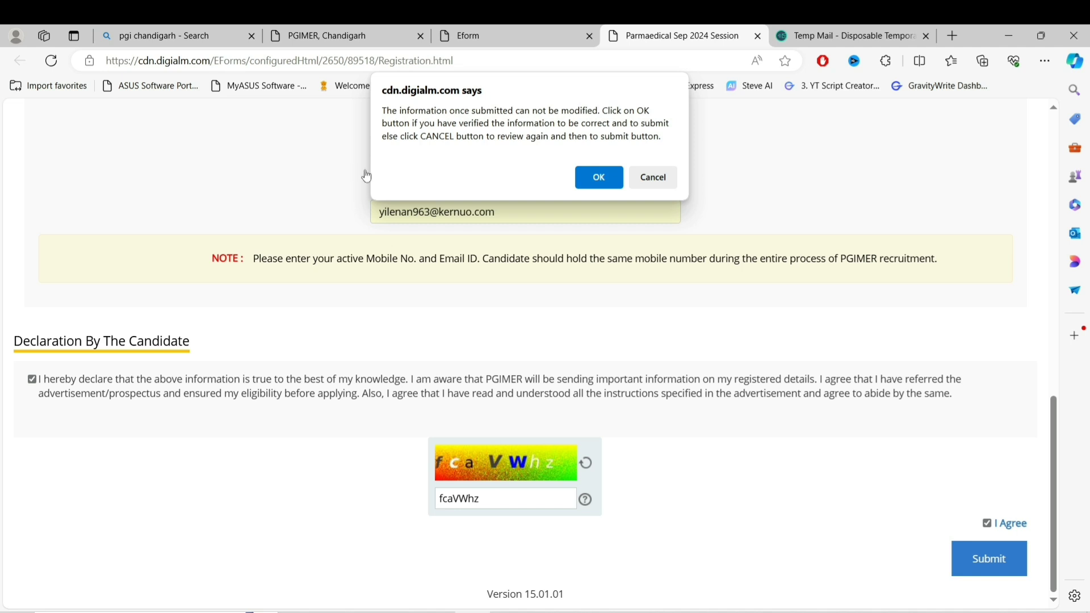
pyautogui.click(589, 185)
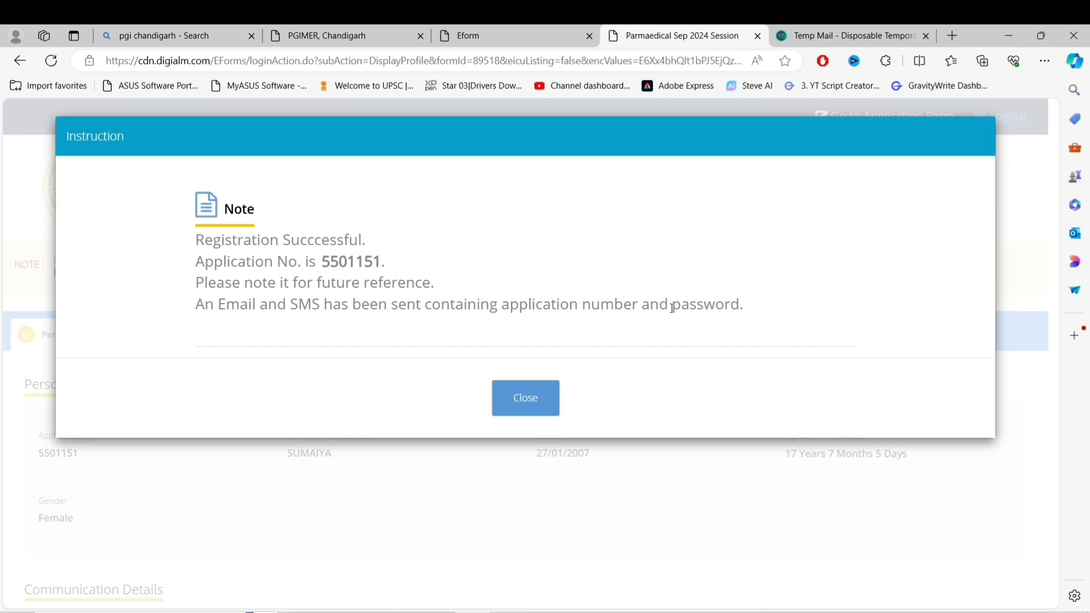
# - Dismiss the registration notice and go to the application form
pyautogui.click(523, 404)
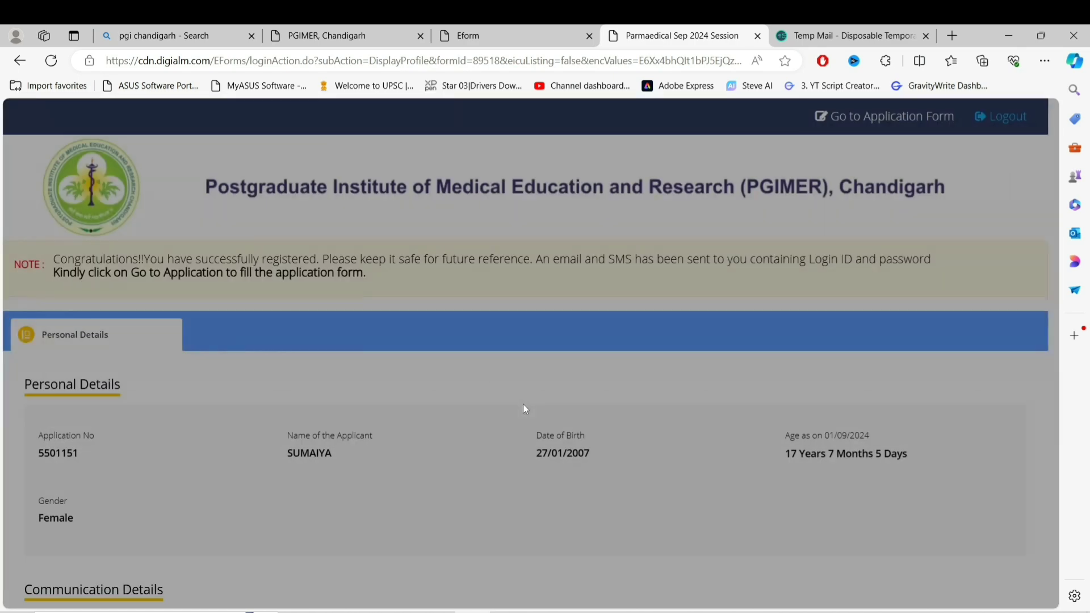
pyautogui.scroll(-1, 525, 409)
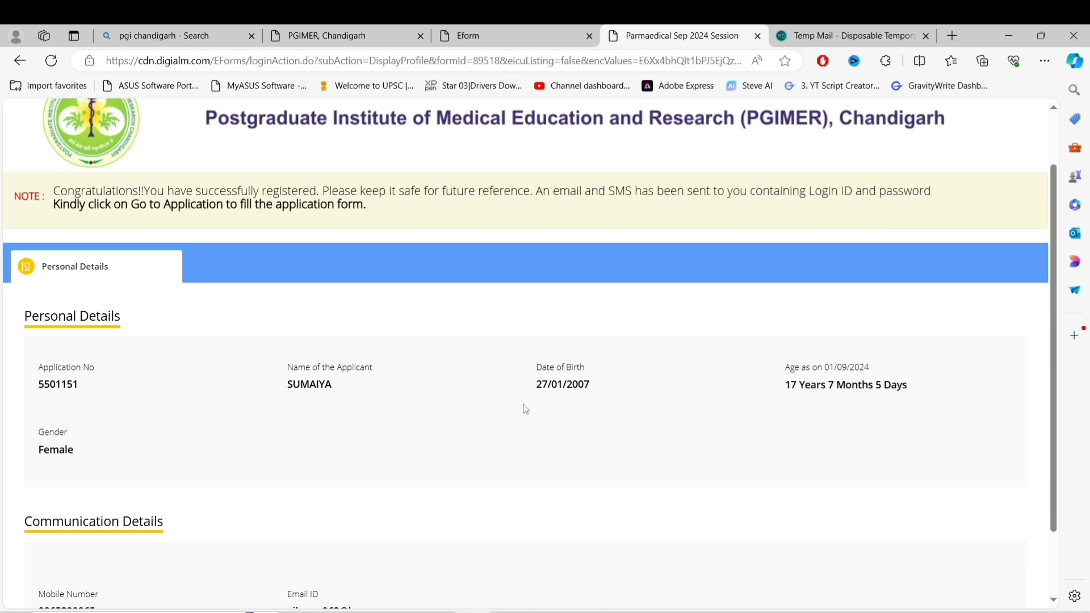
pyautogui.scroll(1, 525, 408)
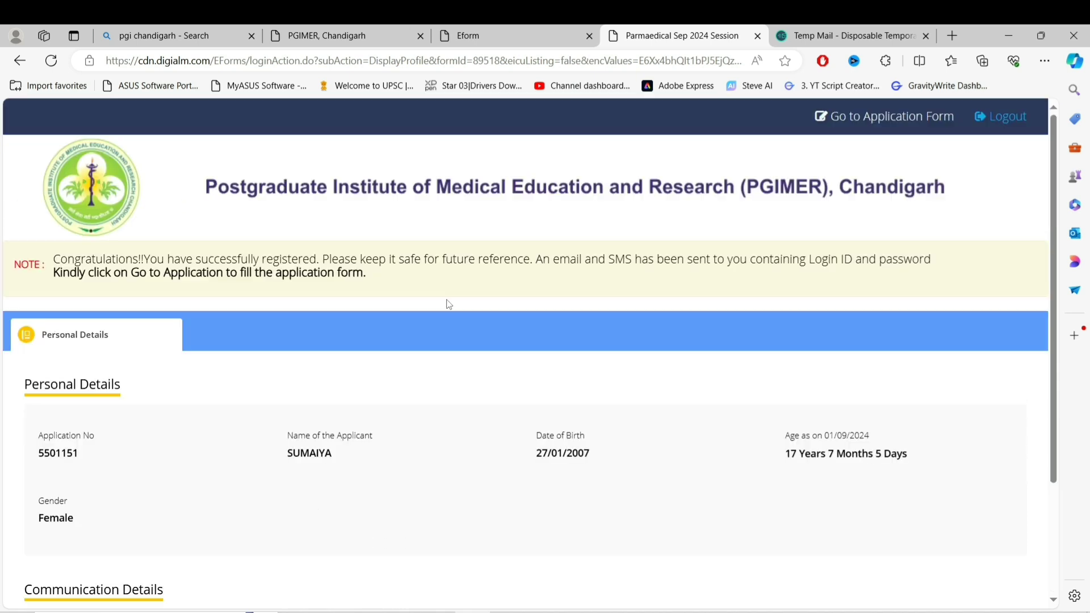
pyautogui.click(879, 119)
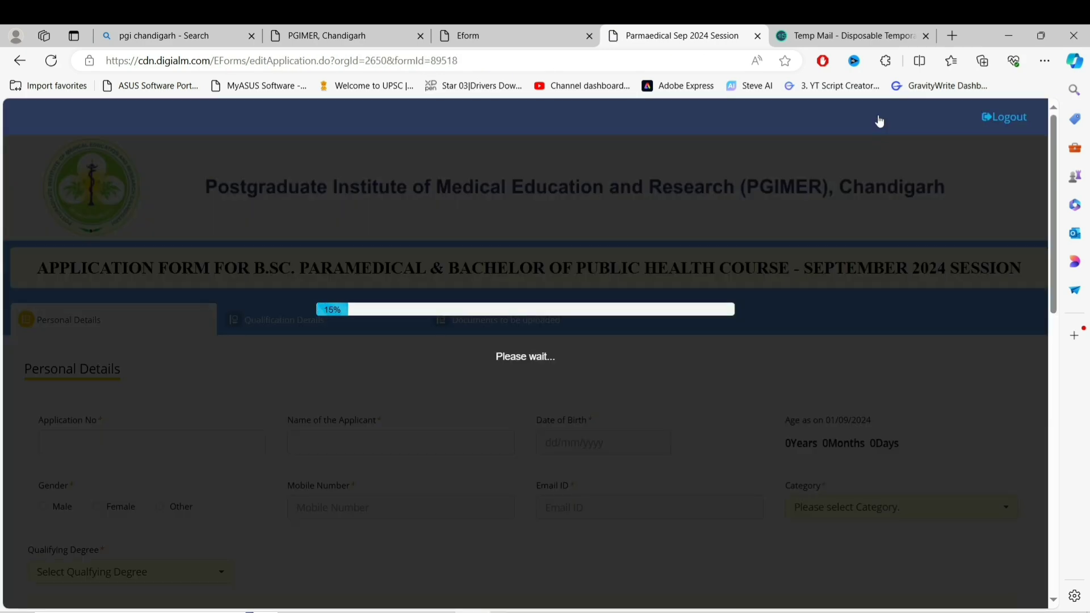
# - Set the applicant's category to General (UR) in the personal details
pyautogui.scroll(-5, 482, 484)
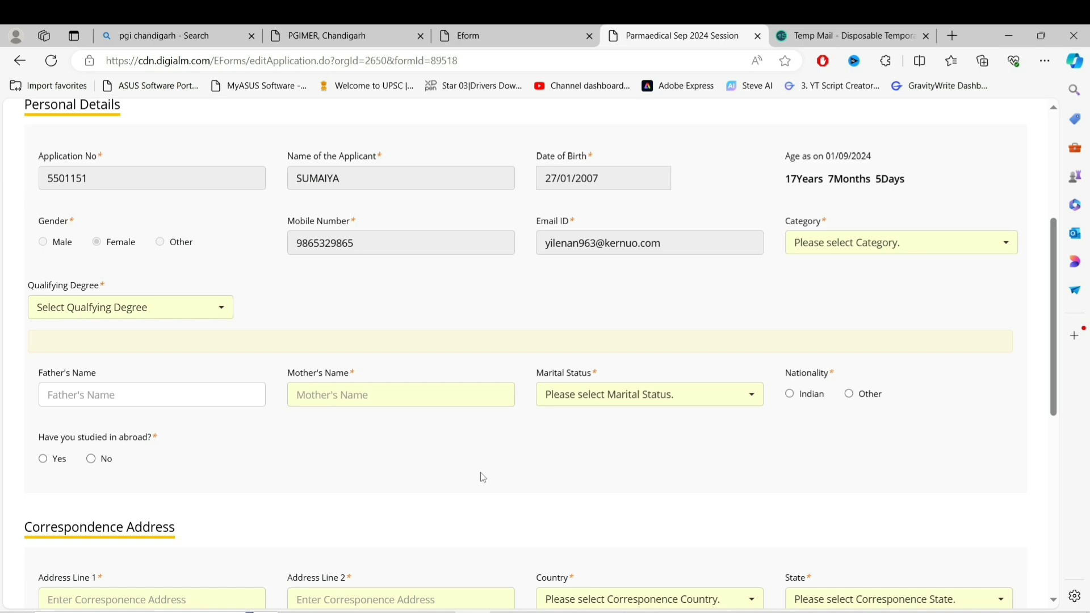
pyautogui.scroll(-1, 482, 477)
pyautogui.scroll(4, 482, 478)
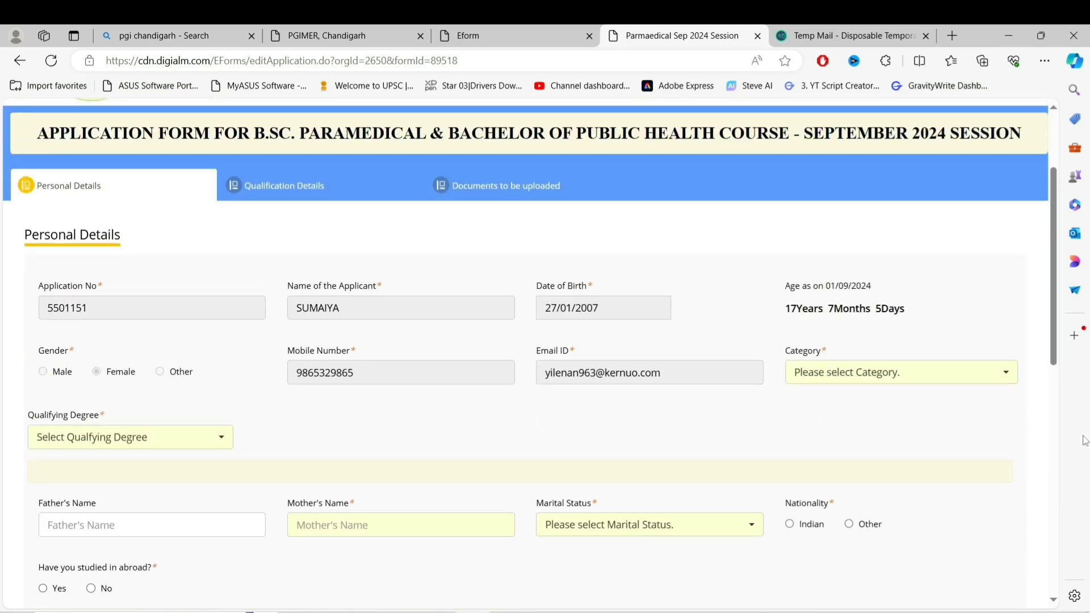
pyautogui.click(975, 383)
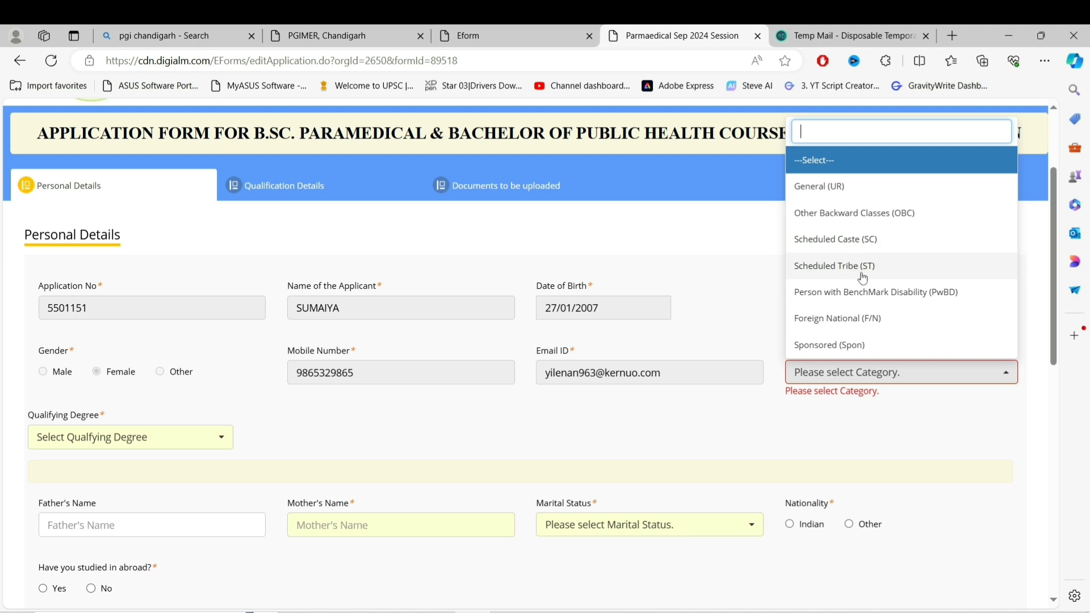
pyautogui.click(829, 187)
# - Look through the available qualifying degrees and select Medical (PCB)
pyautogui.click(130, 438)
pyautogui.scroll(-4, 127, 337)
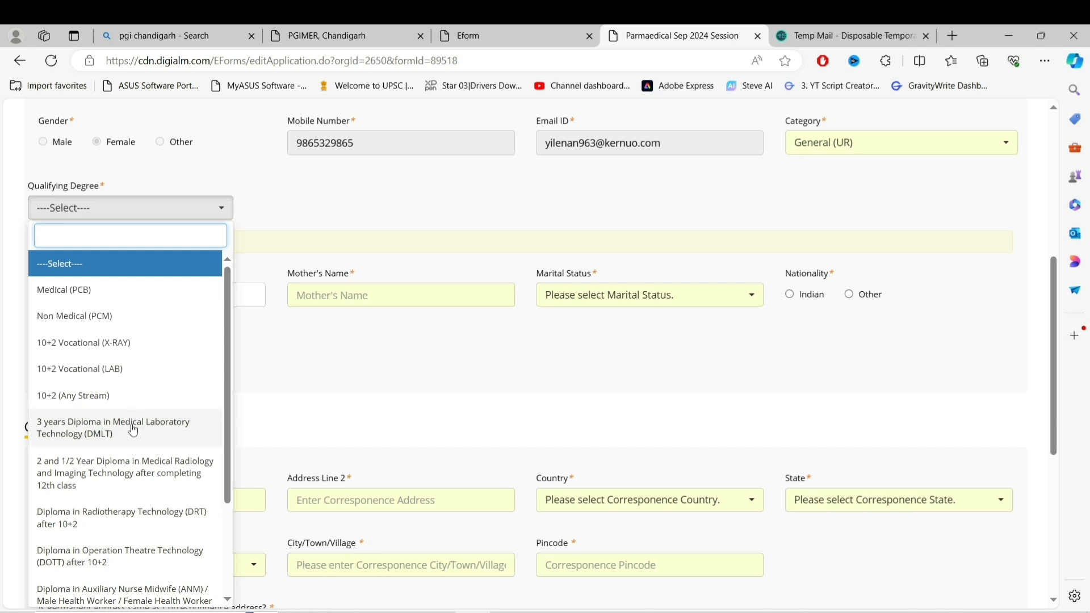
pyautogui.scroll(-3, 136, 431)
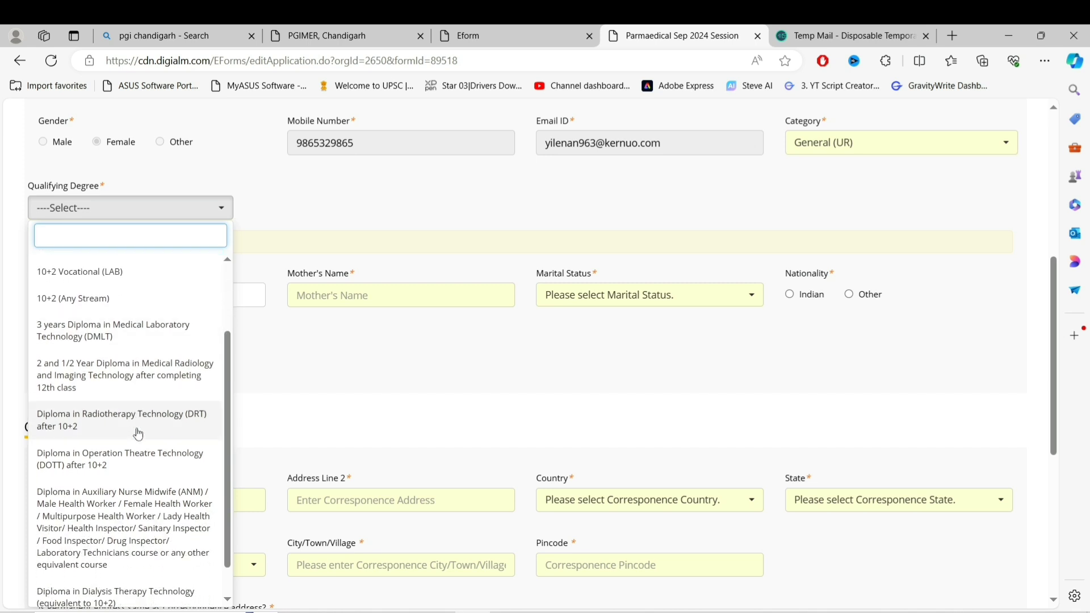
pyautogui.scroll(-2, 138, 434)
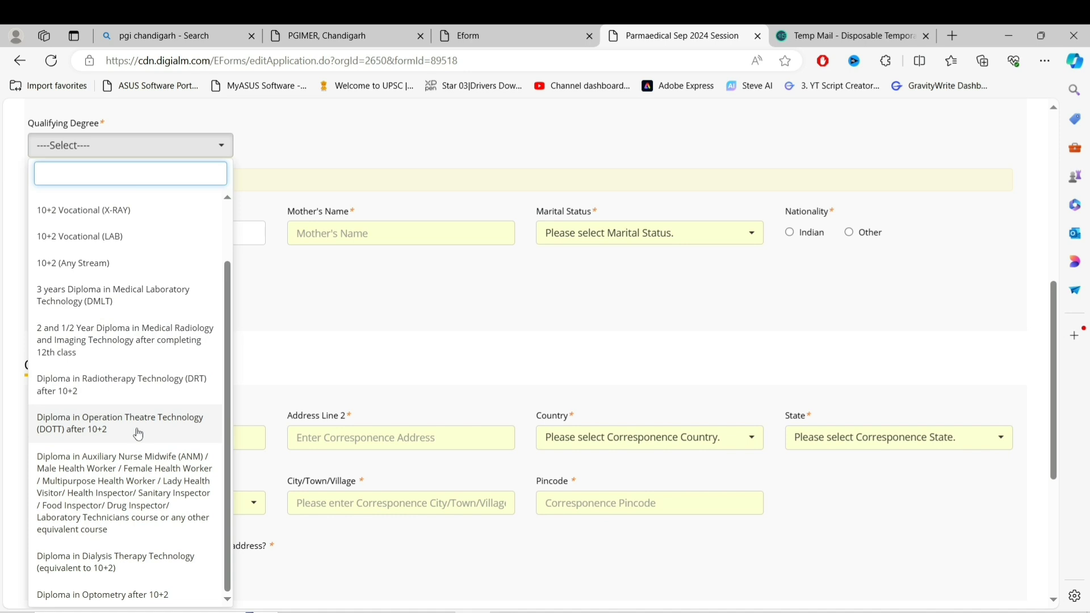
pyautogui.scroll(2, 138, 434)
pyautogui.scroll(-2, 137, 435)
pyautogui.scroll(2, 138, 434)
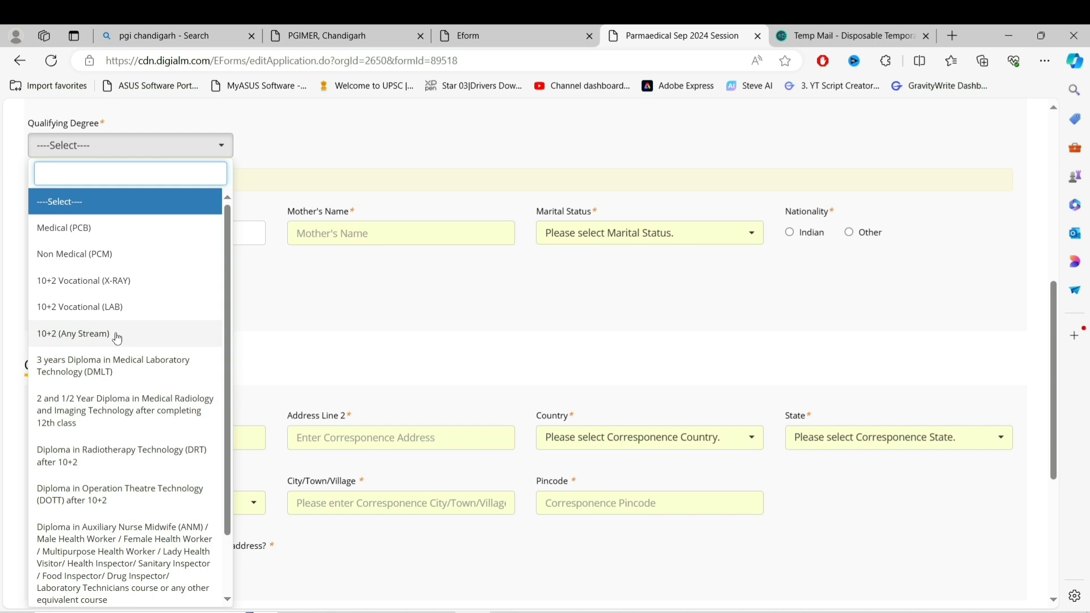
pyautogui.click(76, 235)
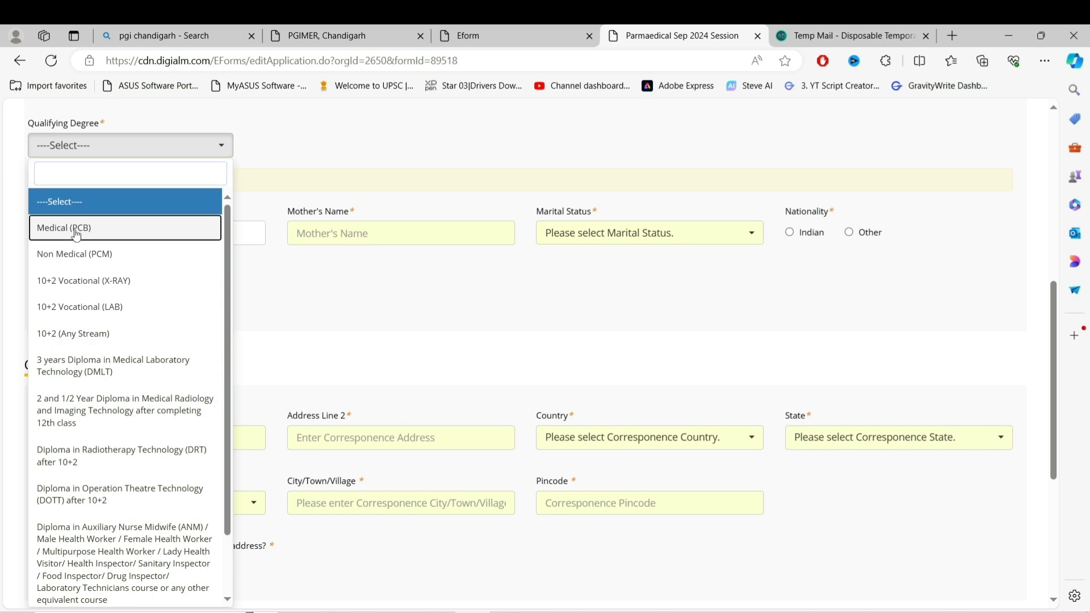
pyautogui.click(76, 234)
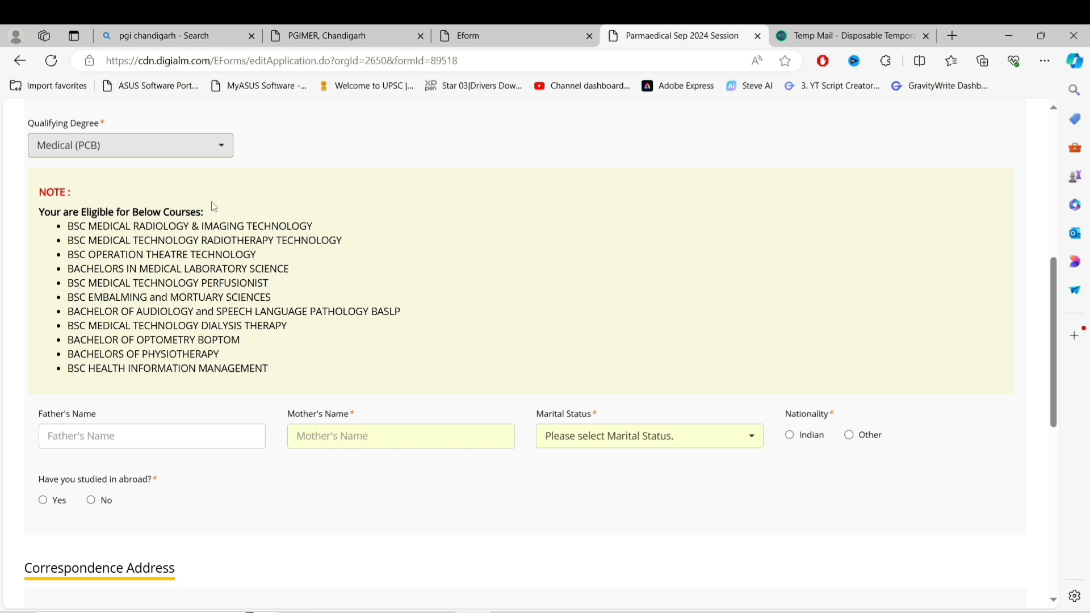
# - Try the Non Medical (PCM) and 10+2 (Any Stream) qualifying degrees to compare eligible courses, and reselect Medical (PCB)
pyautogui.click(218, 145)
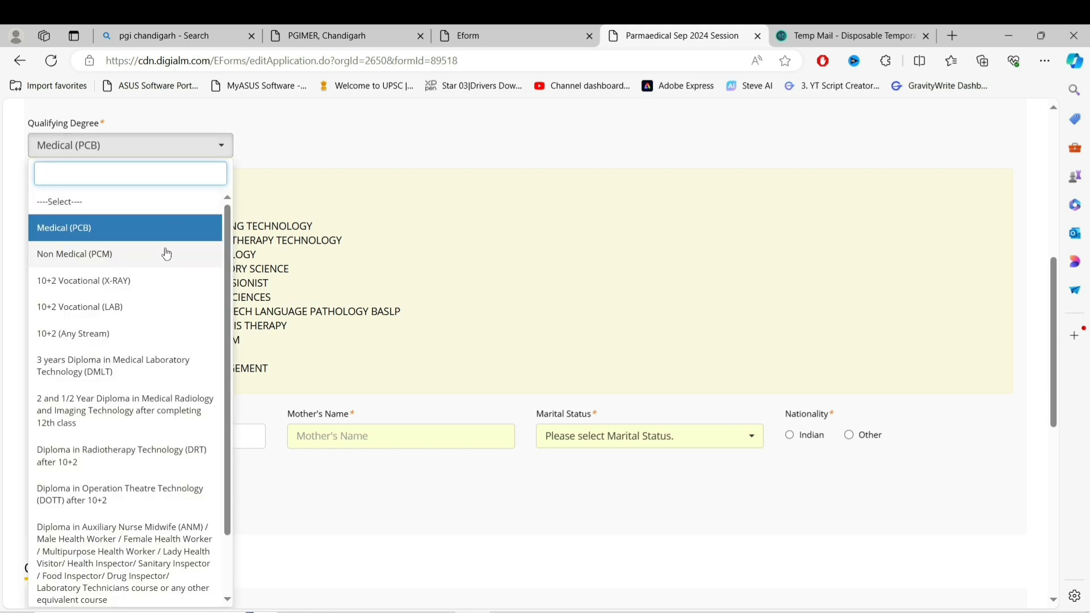
pyautogui.click(143, 258)
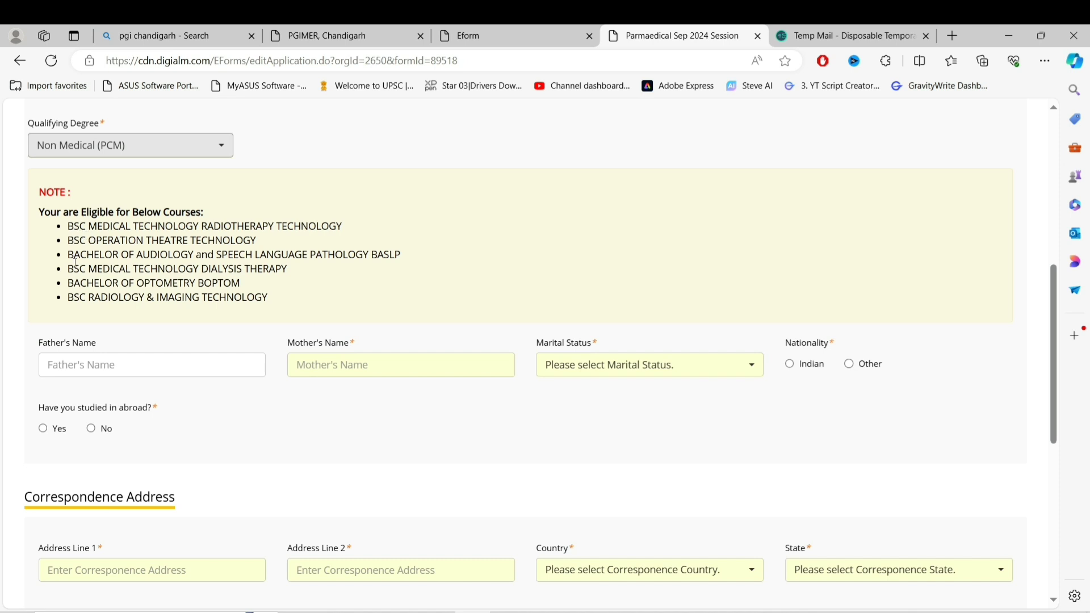
pyautogui.press('Down')
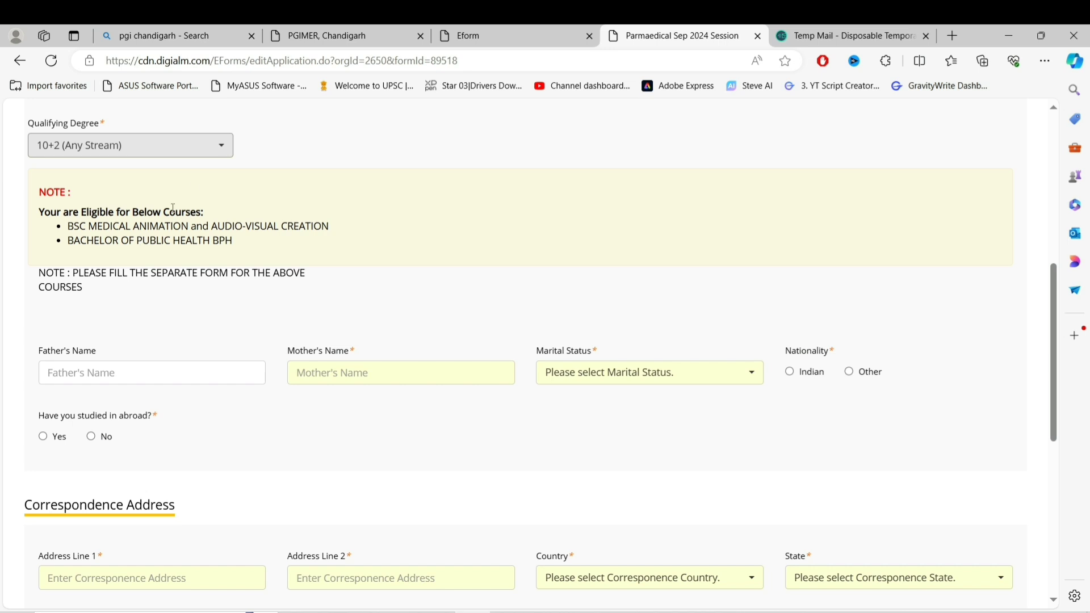
pyautogui.click(220, 148)
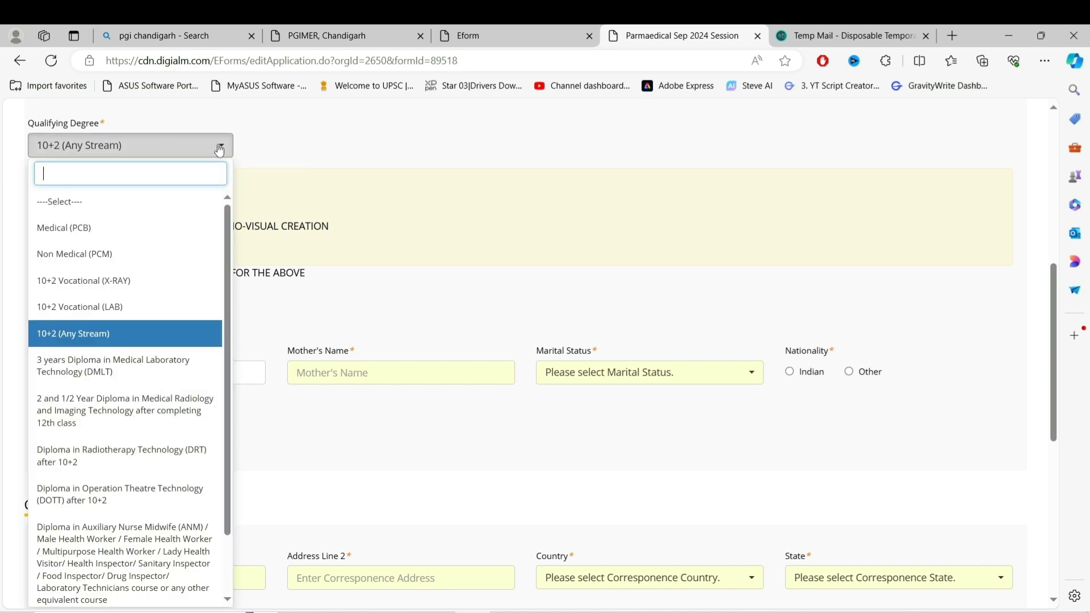
pyautogui.click(109, 233)
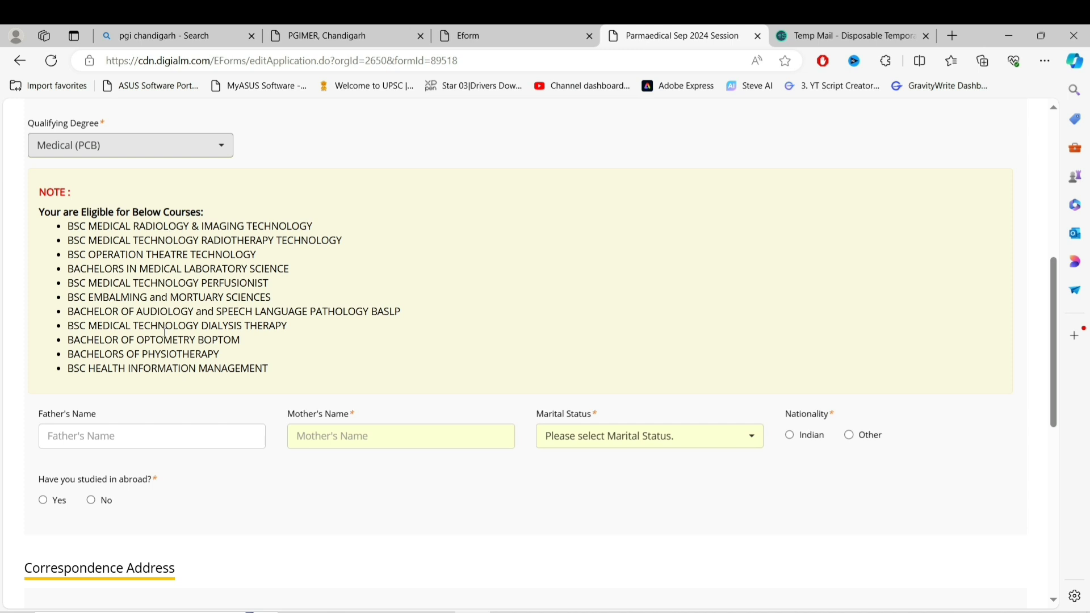
# - Review the remaining personal and address fields, and set the correspondence address state to DELHI
pyautogui.scroll(-3, 249, 299)
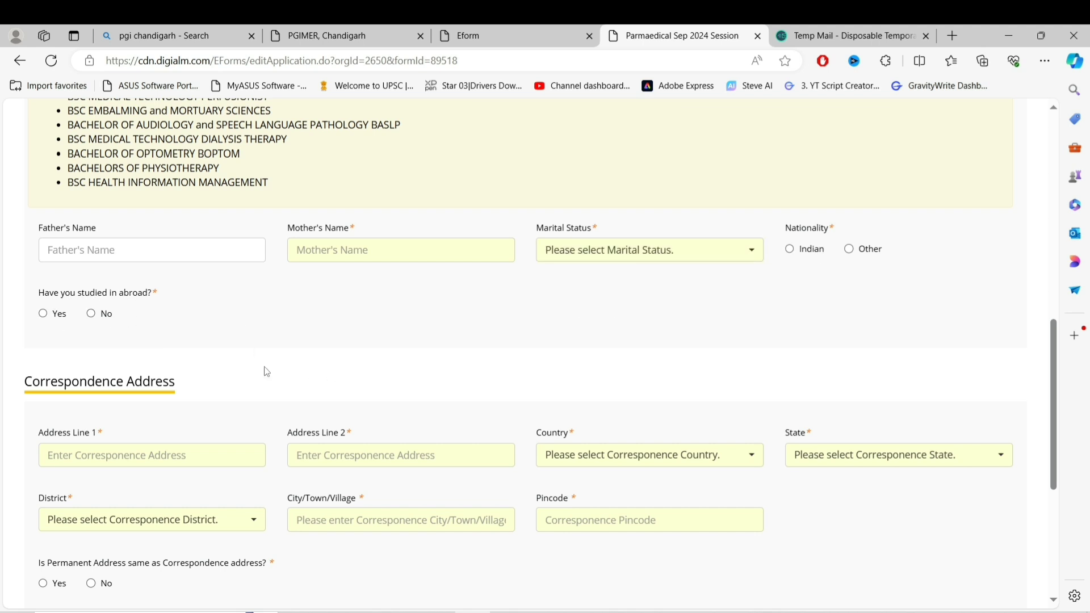
pyautogui.scroll(-4, 266, 372)
pyautogui.scroll(-1, 266, 370)
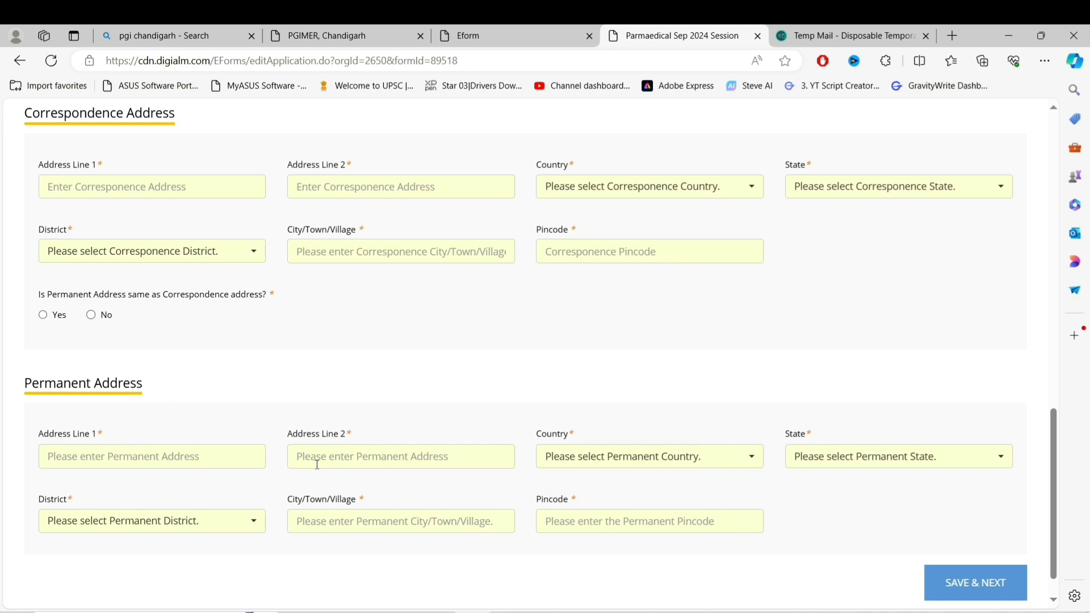
pyautogui.scroll(-1, 301, 465)
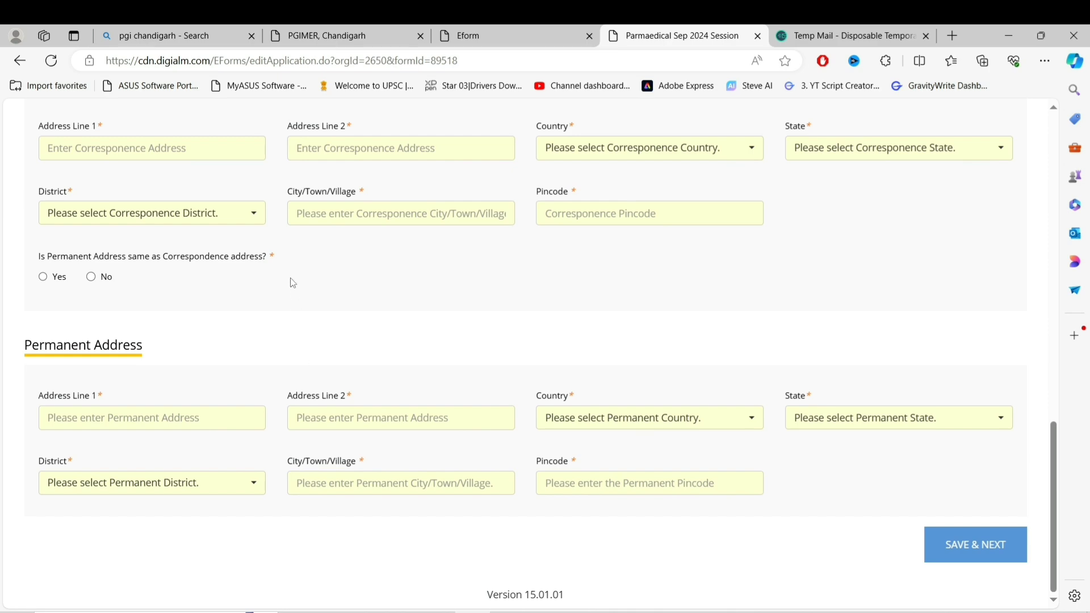
pyautogui.scroll(6, 290, 282)
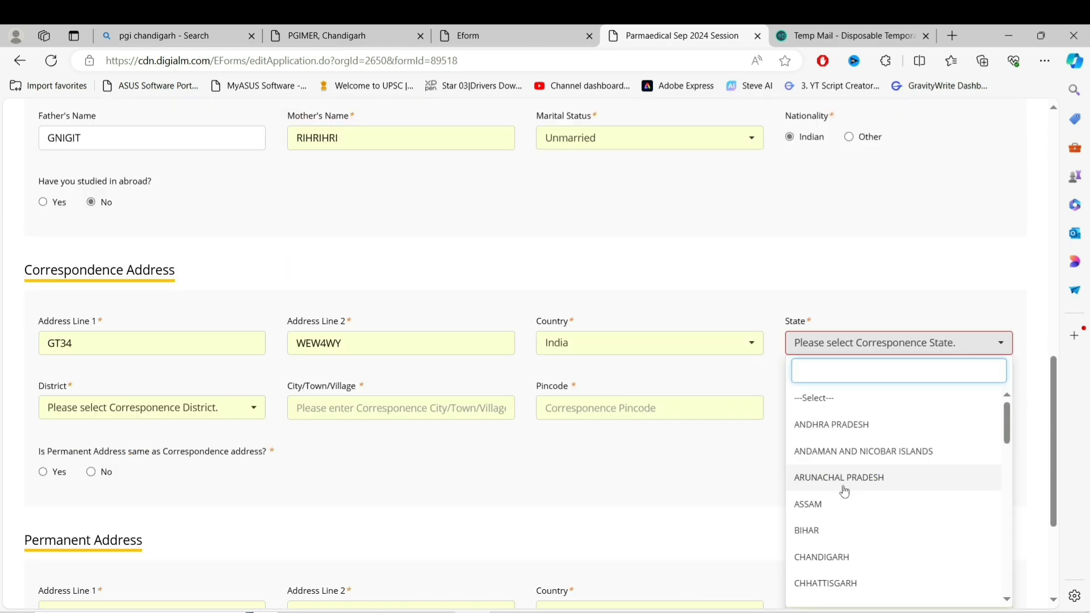
pyautogui.scroll(-5, 845, 492)
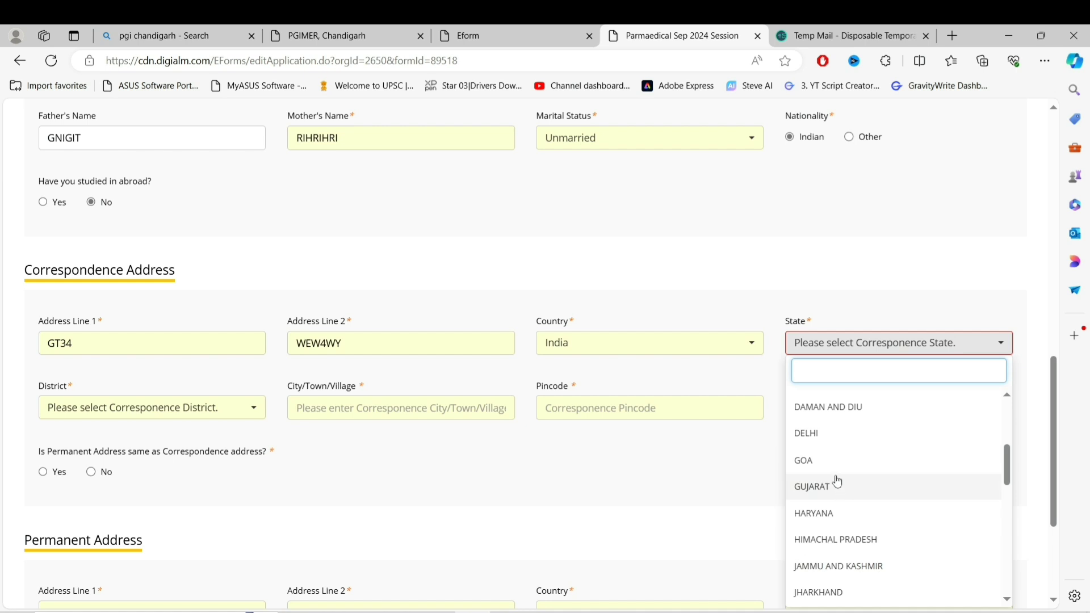
pyautogui.click(829, 436)
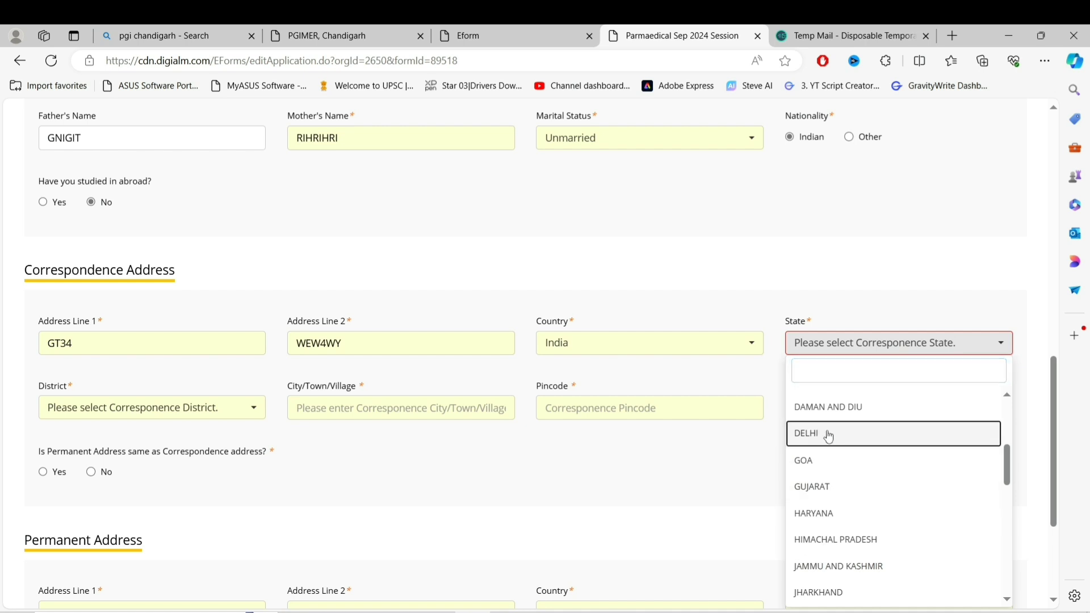
# - Set the correspondence district to New Delhi and mark the permanent address as the same as the correspondence address
pyautogui.click(249, 420)
pyautogui.scroll(-2, 193, 280)
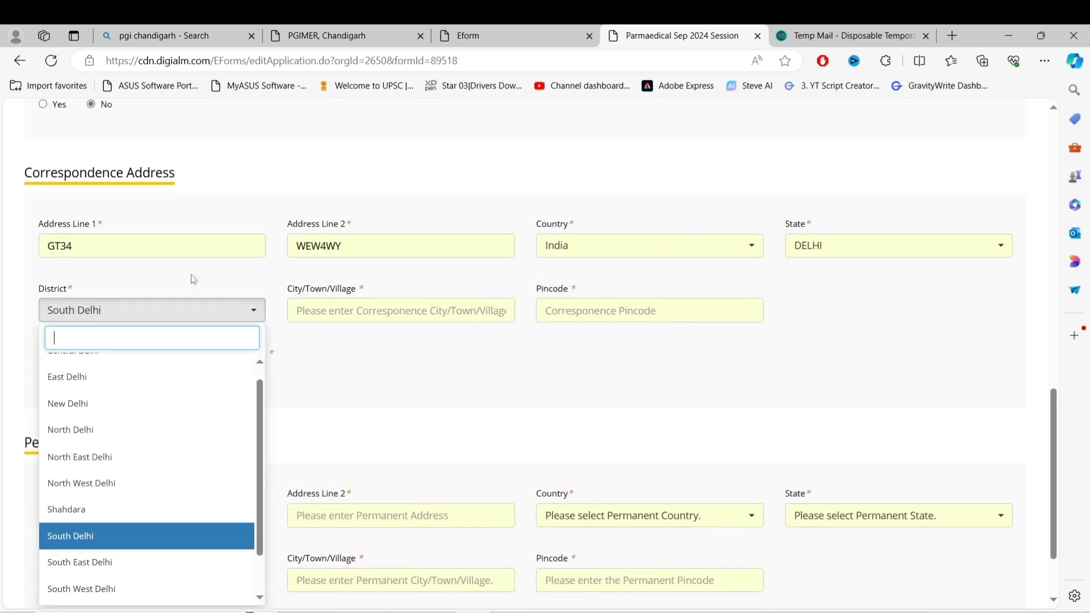
pyautogui.scroll(1, 190, 272)
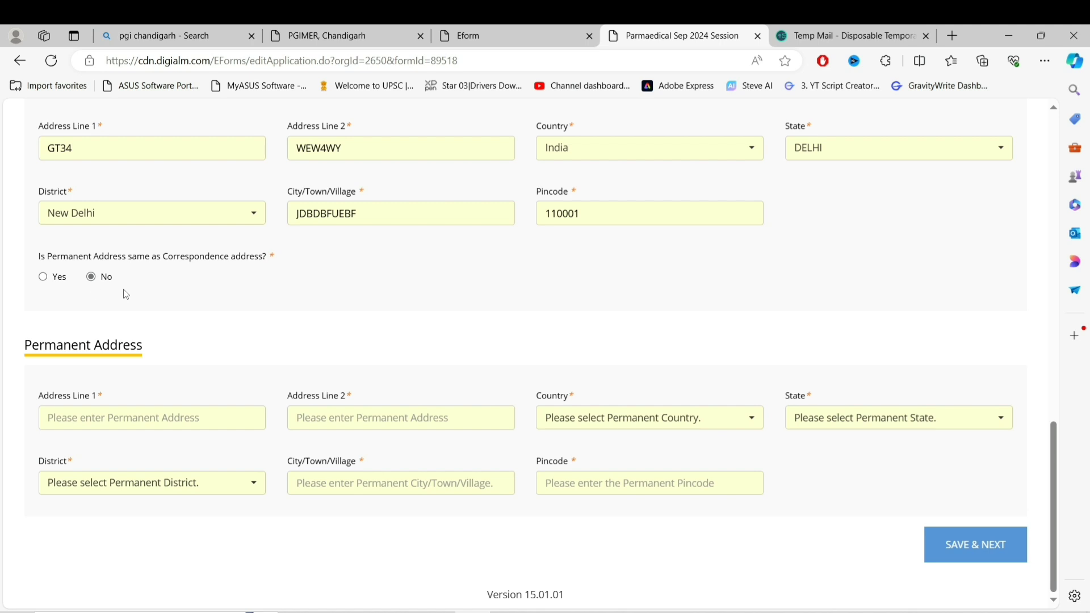
pyautogui.scroll(2, 248, 241)
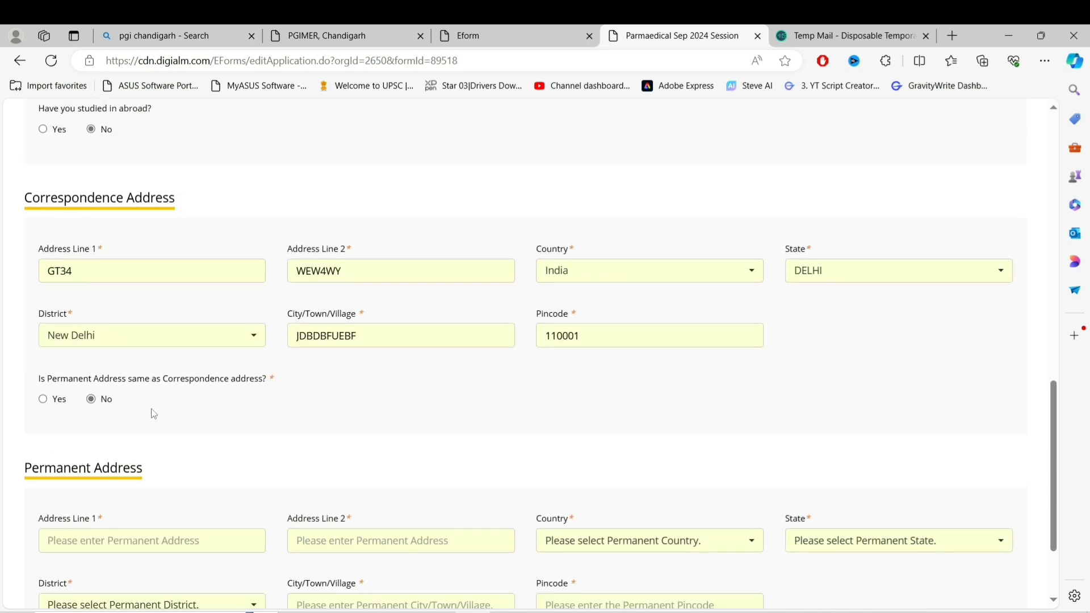
pyautogui.click(44, 400)
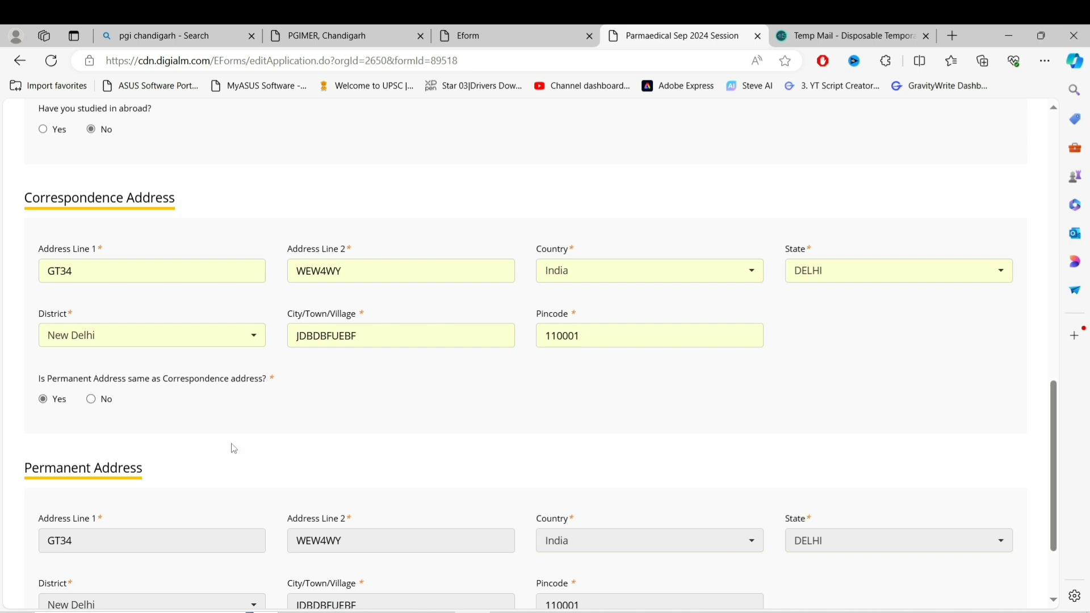
# - Save the completed personal details and proceed to the qualification details
pyautogui.scroll(-2, 405, 464)
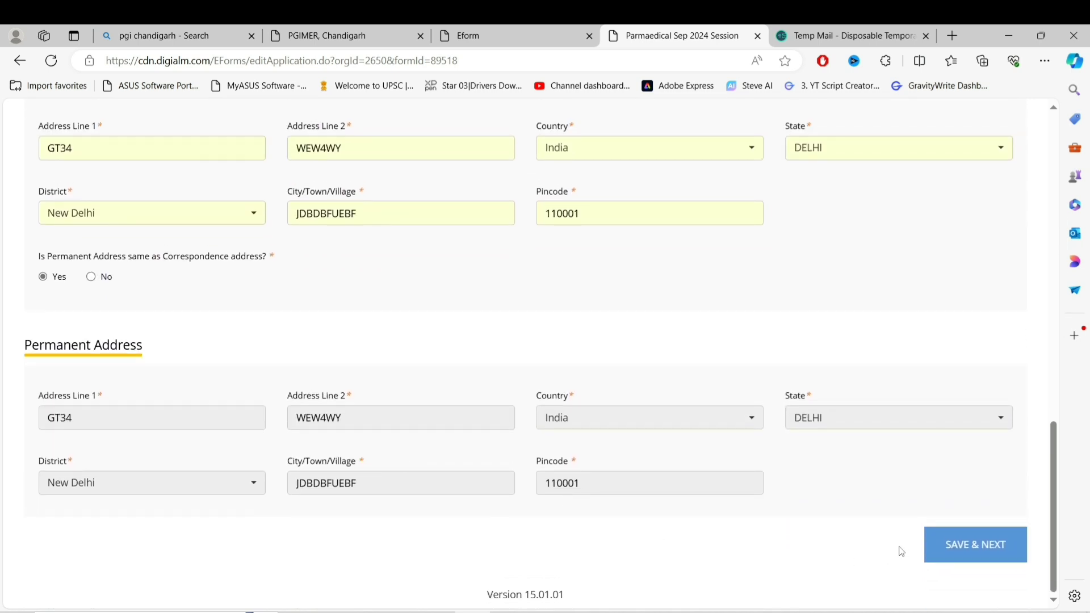
pyautogui.click(993, 549)
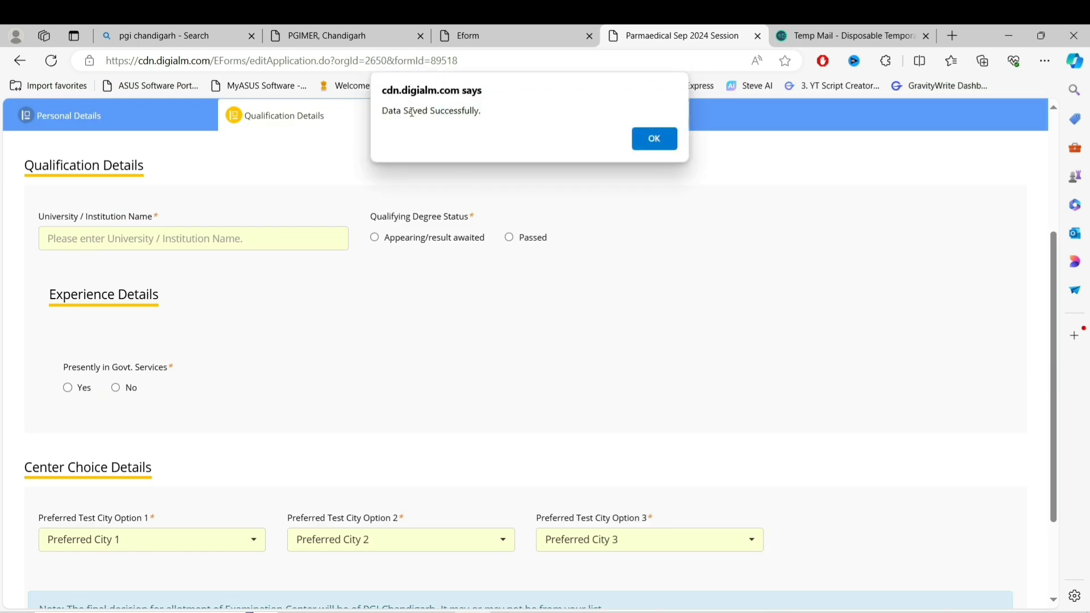
pyautogui.click(647, 139)
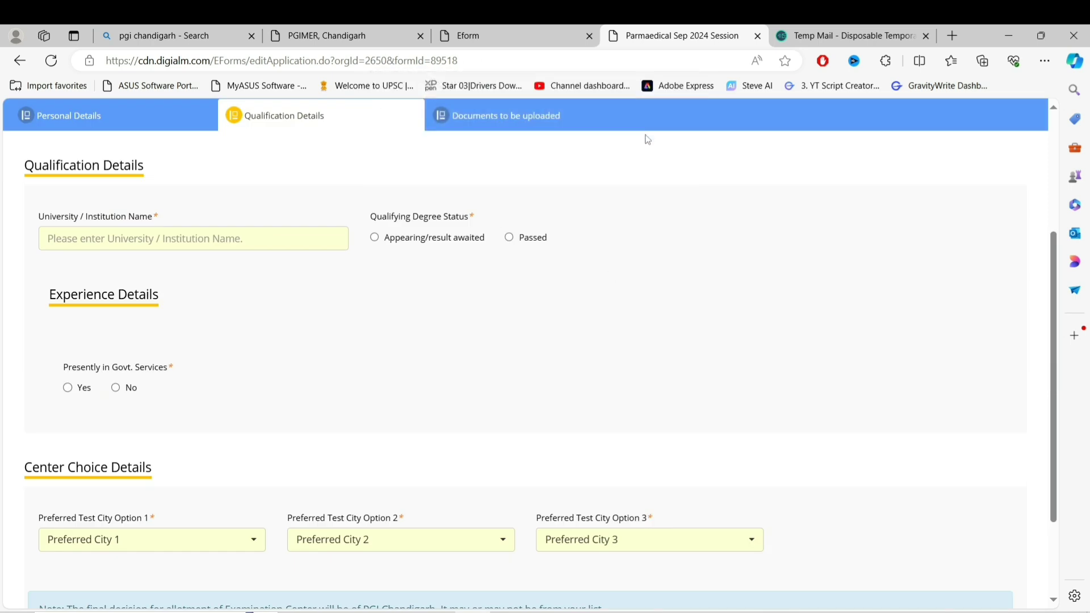
# - Fill in the qualification details: institution gbsss, status Passed, passing month 05/2024, marks 500 out of 500, and not presently in government services
pyautogui.click(223, 241)
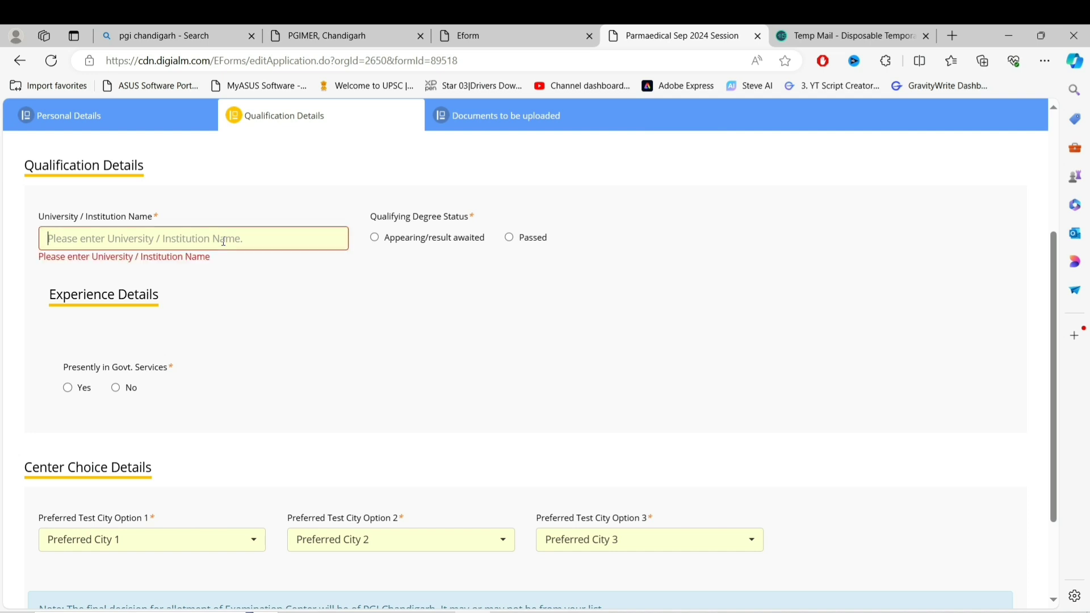
pyautogui.write('gbsss')
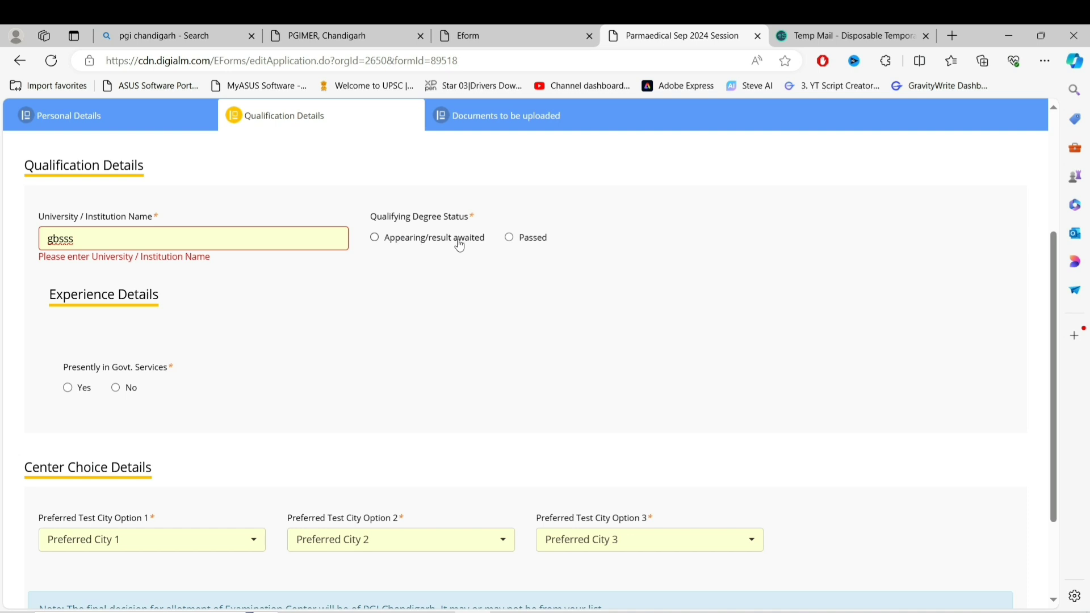
pyautogui.click(510, 240)
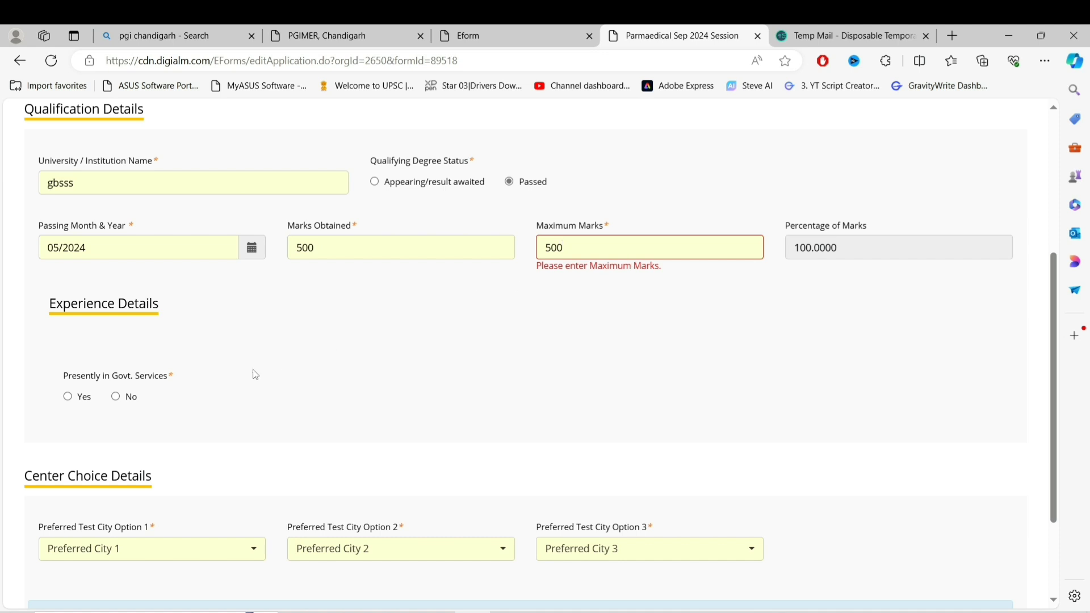
pyautogui.click(116, 398)
# - Set the preferred test cities to Delhi(NCR), Chandigarh(Tricity) and Ambala (Haryana) in that order, and save the qualification section
pyautogui.scroll(-3, 120, 400)
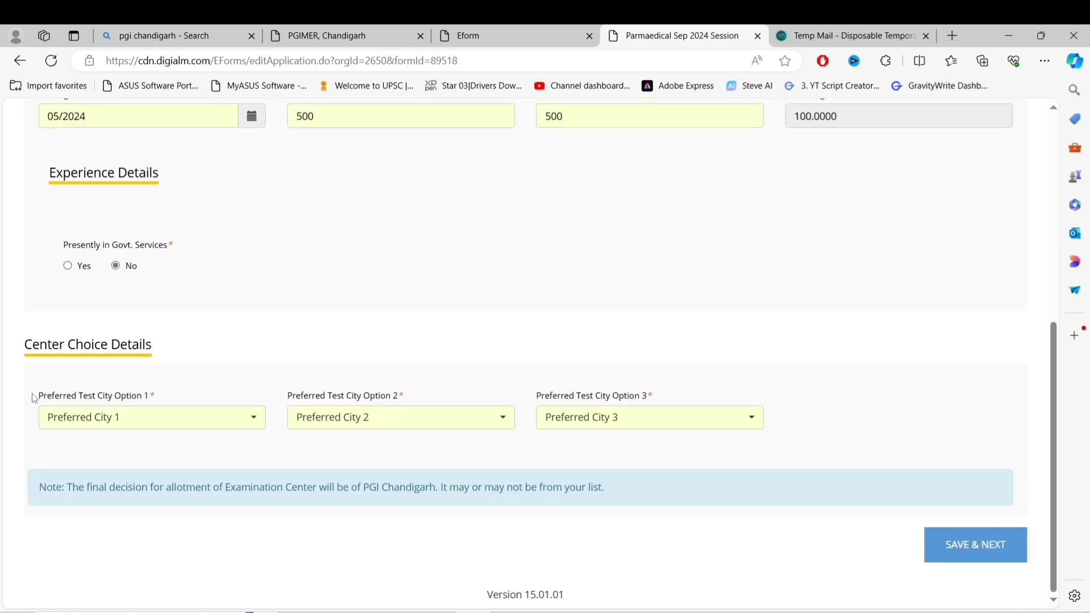
pyautogui.click(248, 419)
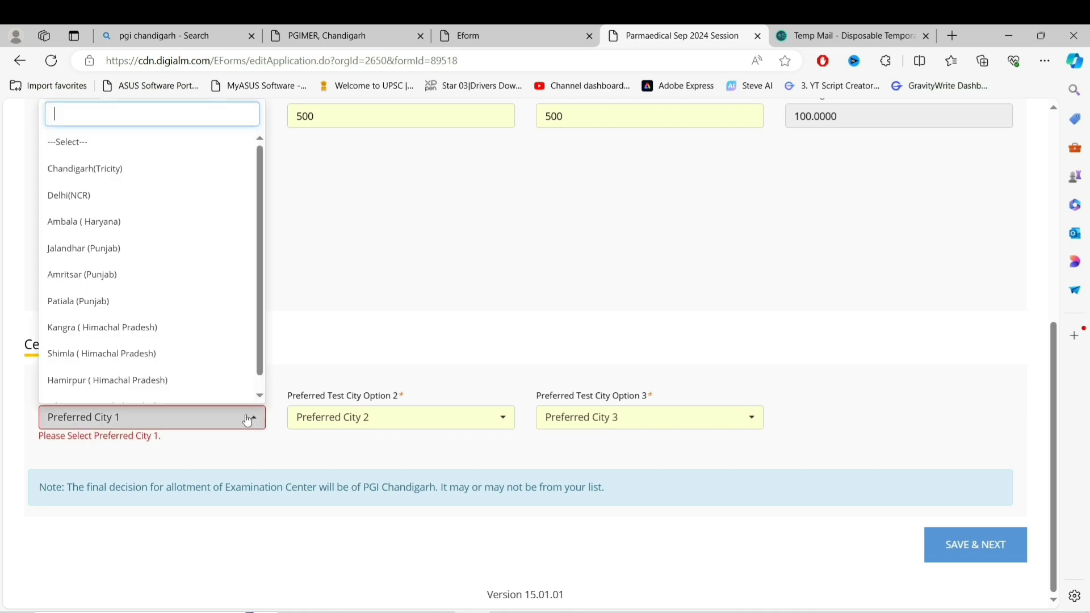
pyautogui.click(116, 208)
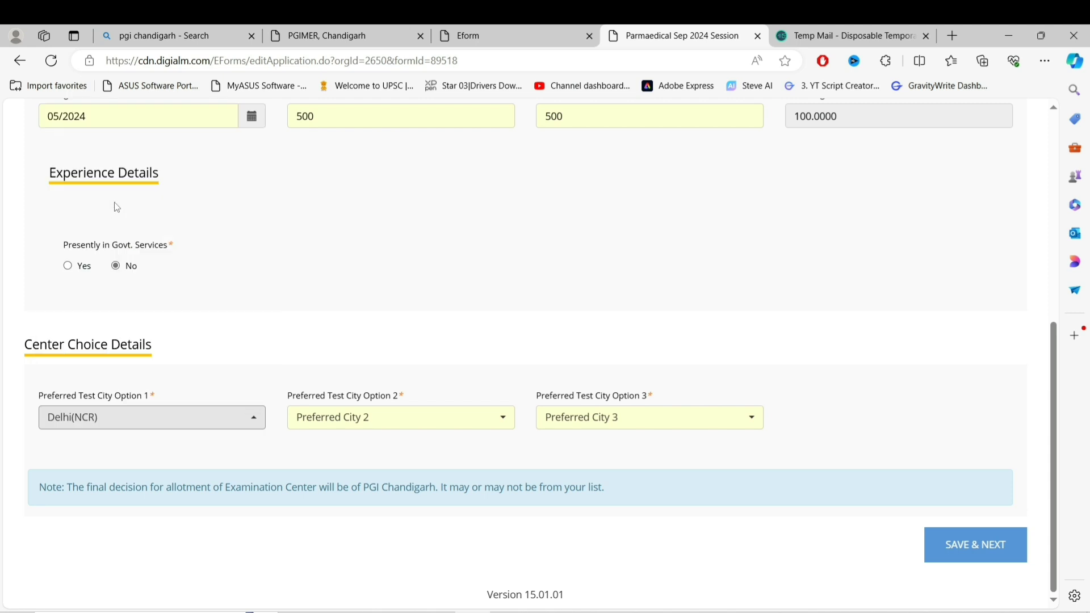
pyautogui.click(466, 420)
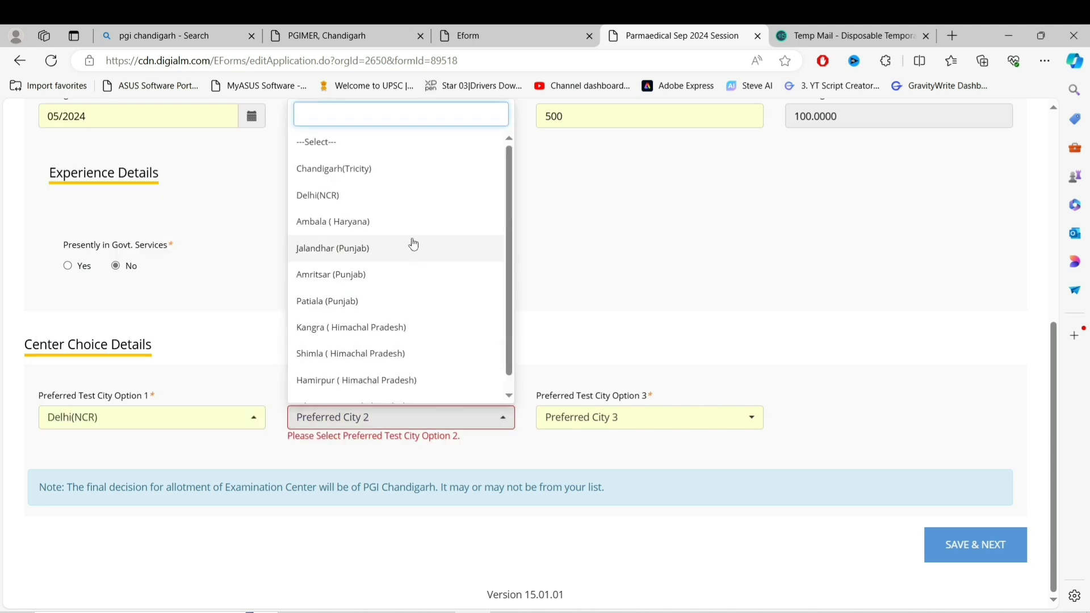
pyautogui.click(399, 177)
pyautogui.click(625, 418)
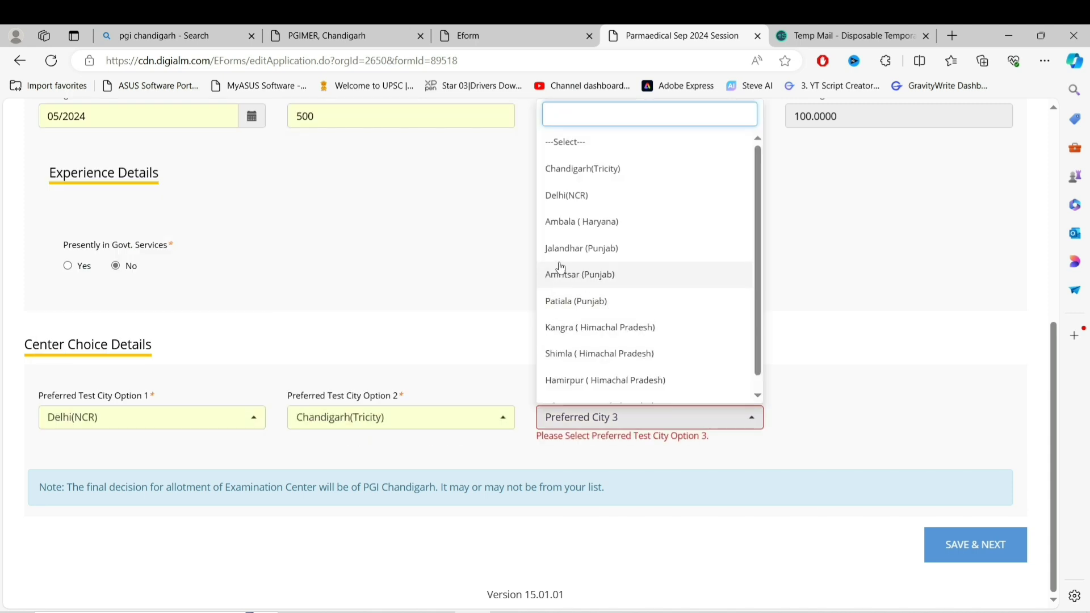
pyautogui.click(572, 226)
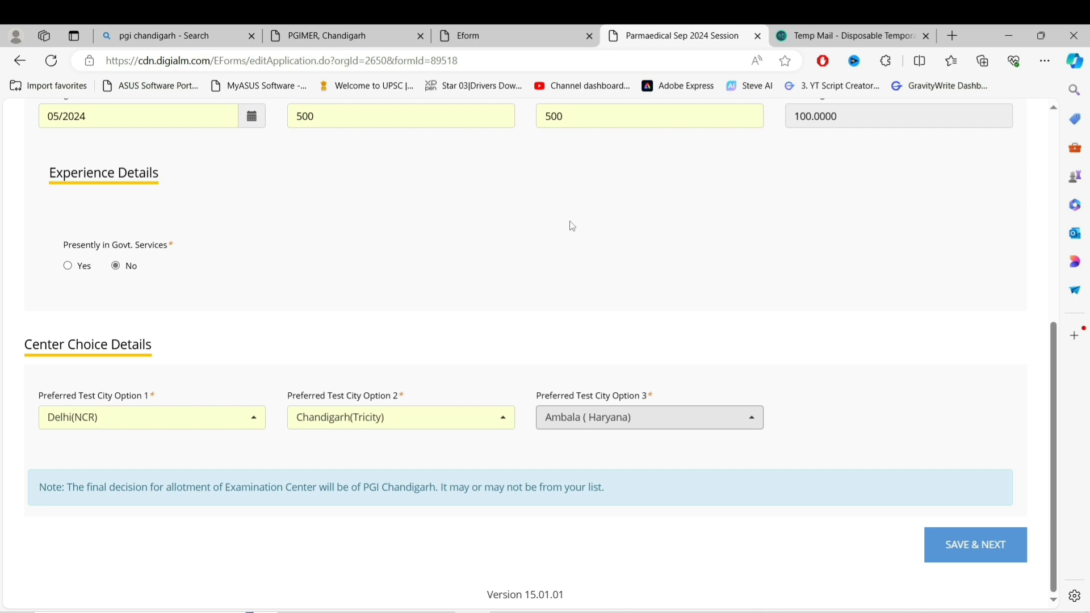
pyautogui.click(968, 557)
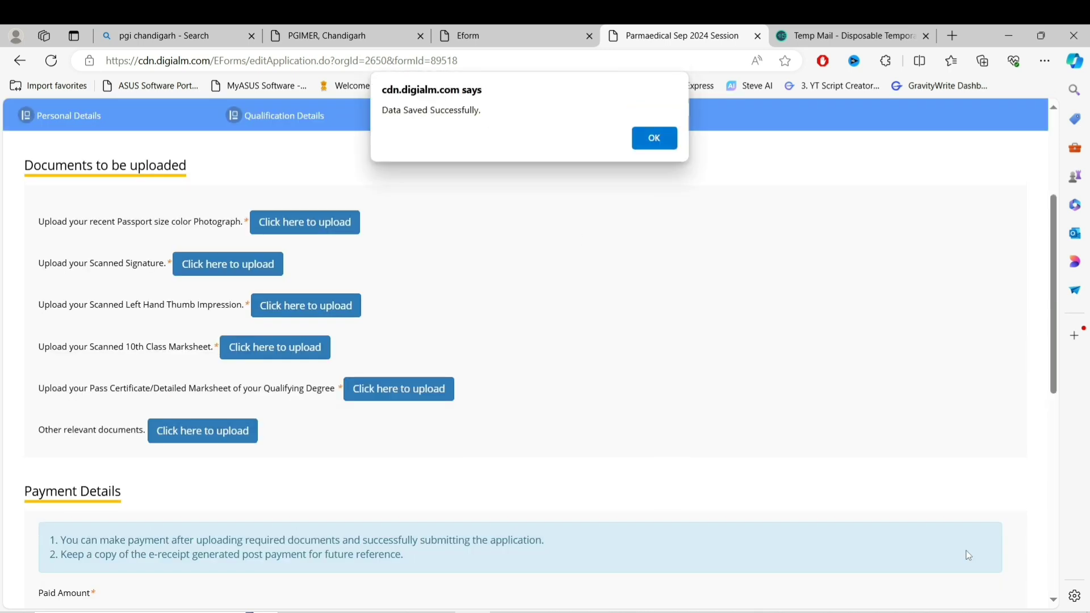
pyautogui.click(654, 139)
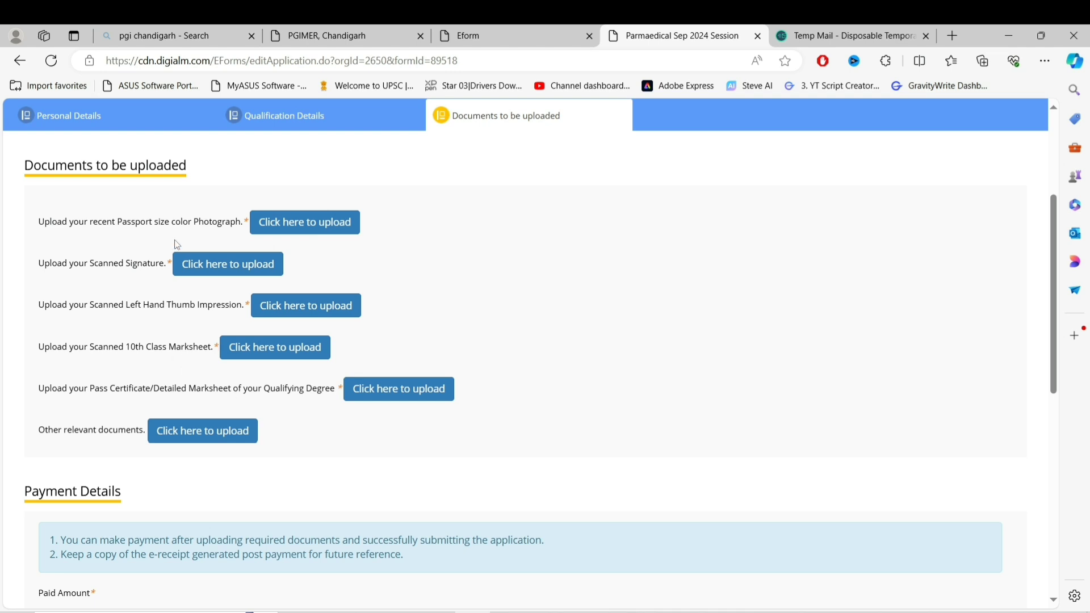
# - Upload the image files for the passport photograph, the scanned signature and the left hand thumb impression
pyautogui.click(303, 223)
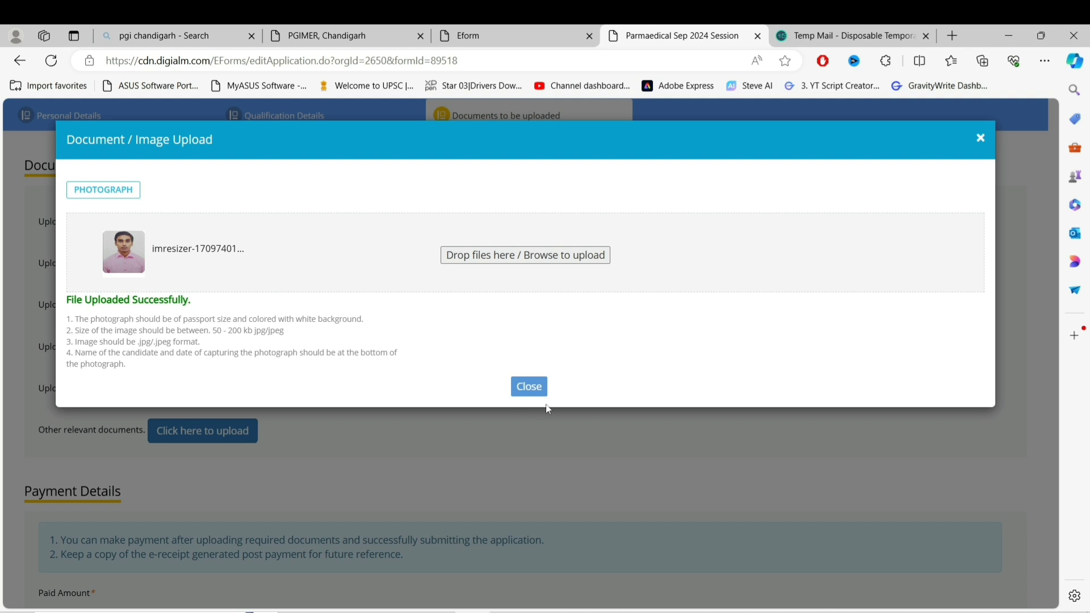
pyautogui.click(527, 391)
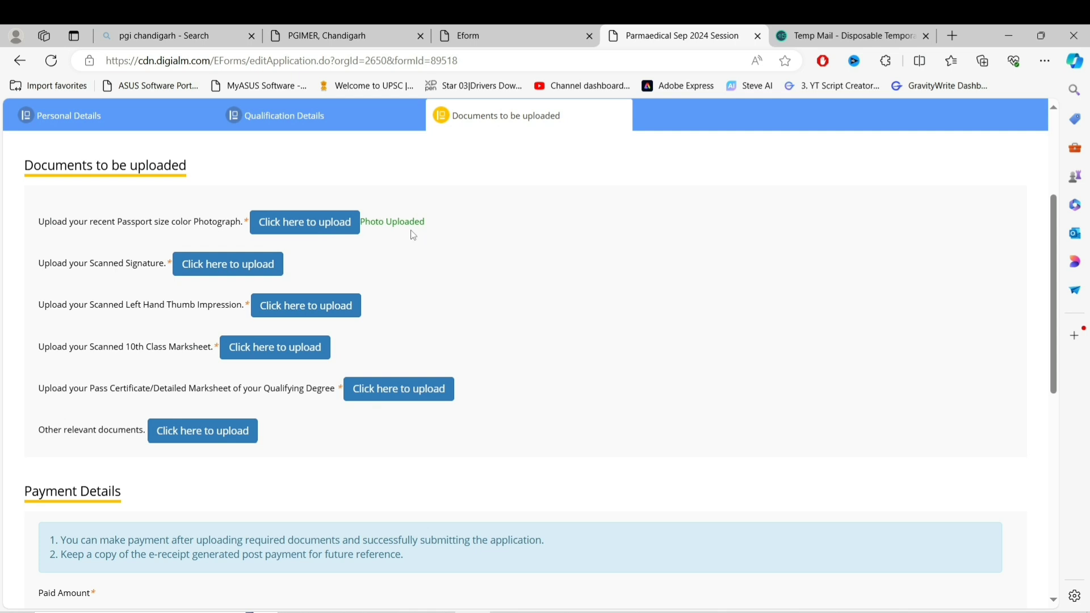
pyautogui.click(239, 266)
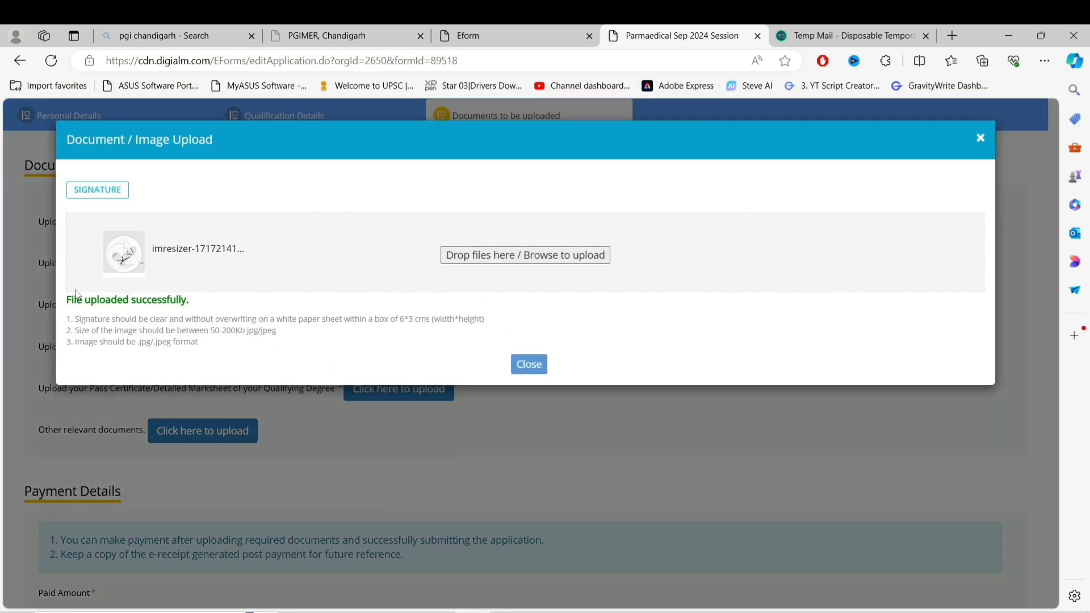
pyautogui.click(532, 365)
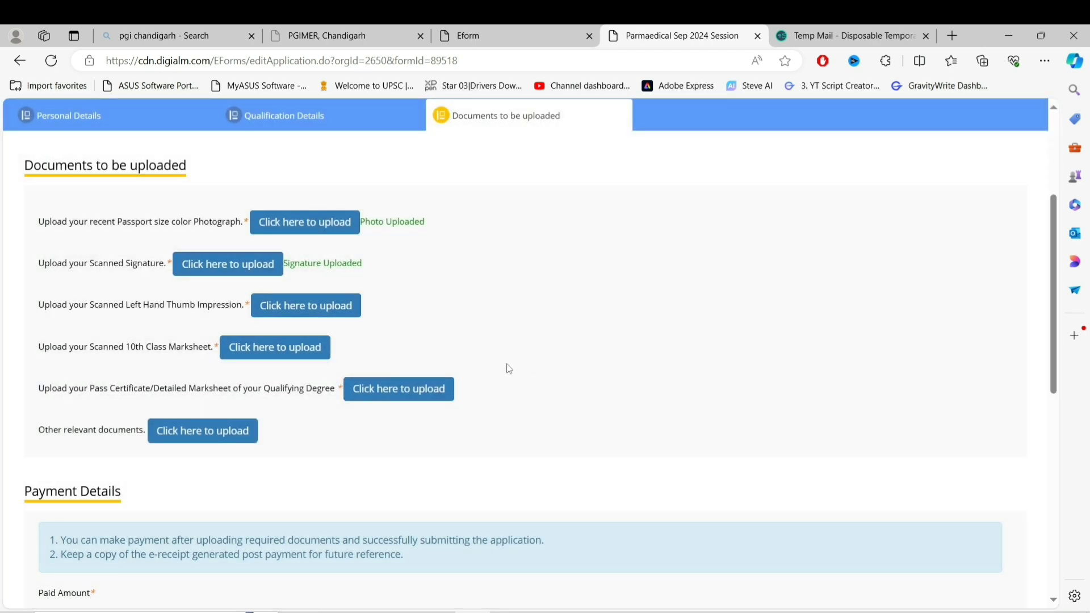
pyautogui.click(310, 313)
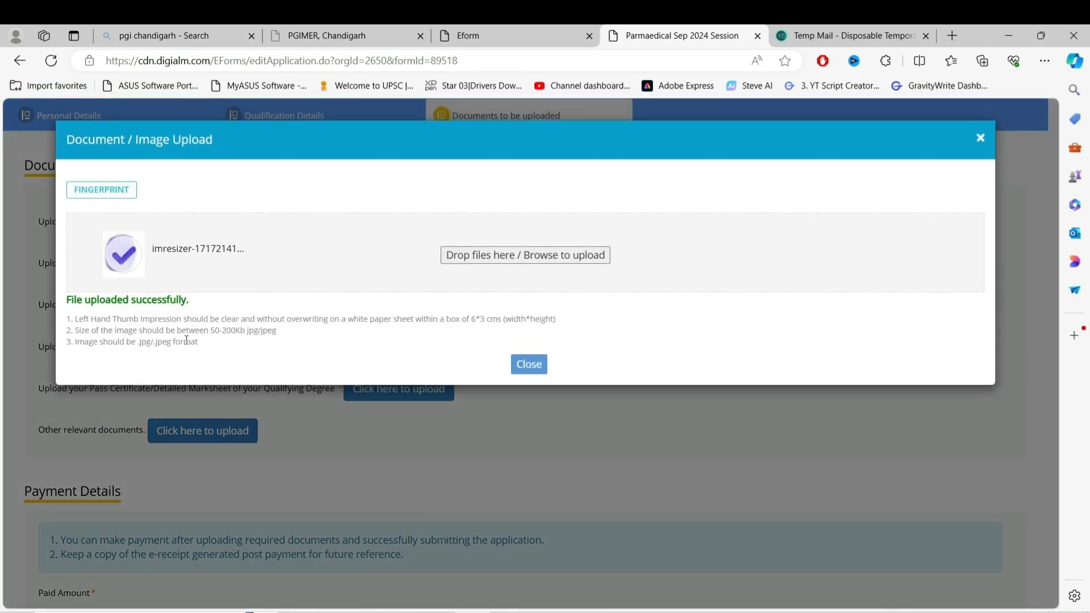
pyautogui.click(524, 365)
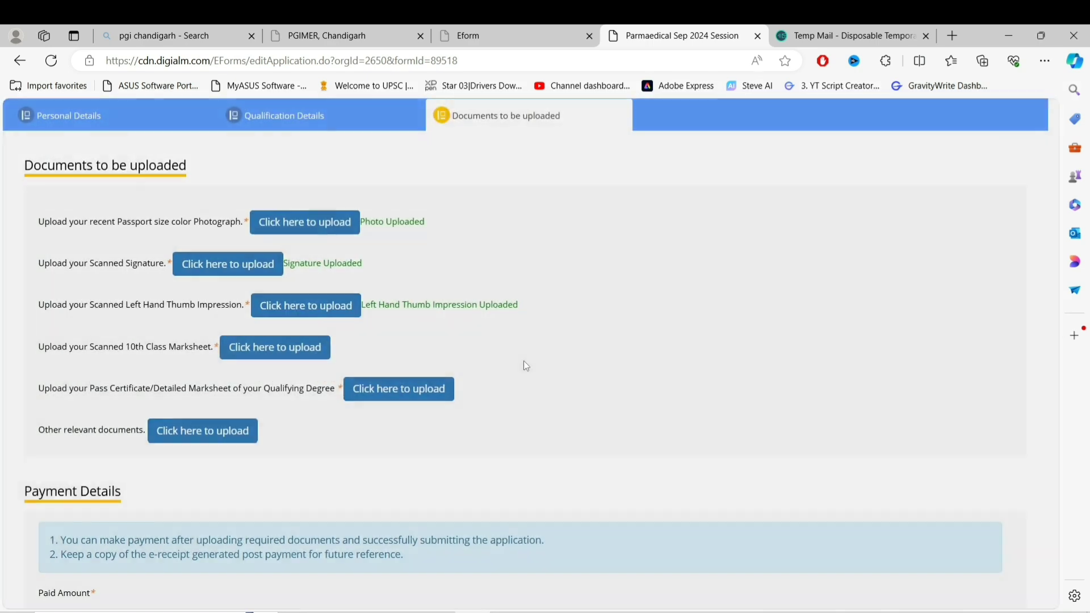
# - Upload the scanned 10th class marksheet and the pass certificate of the qualifying degree
pyautogui.click(274, 347)
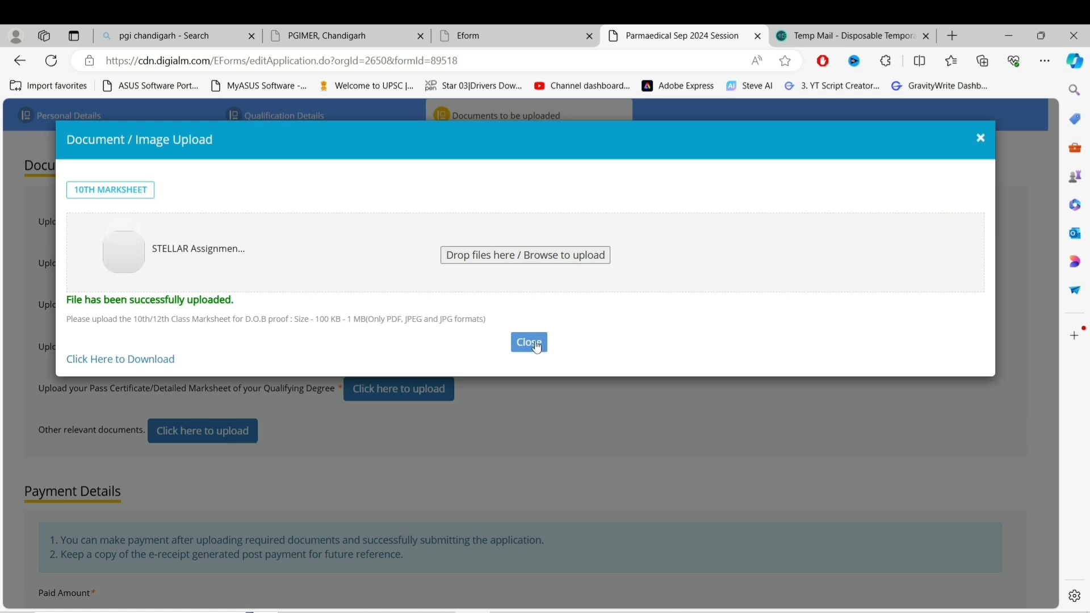
pyautogui.click(537, 344)
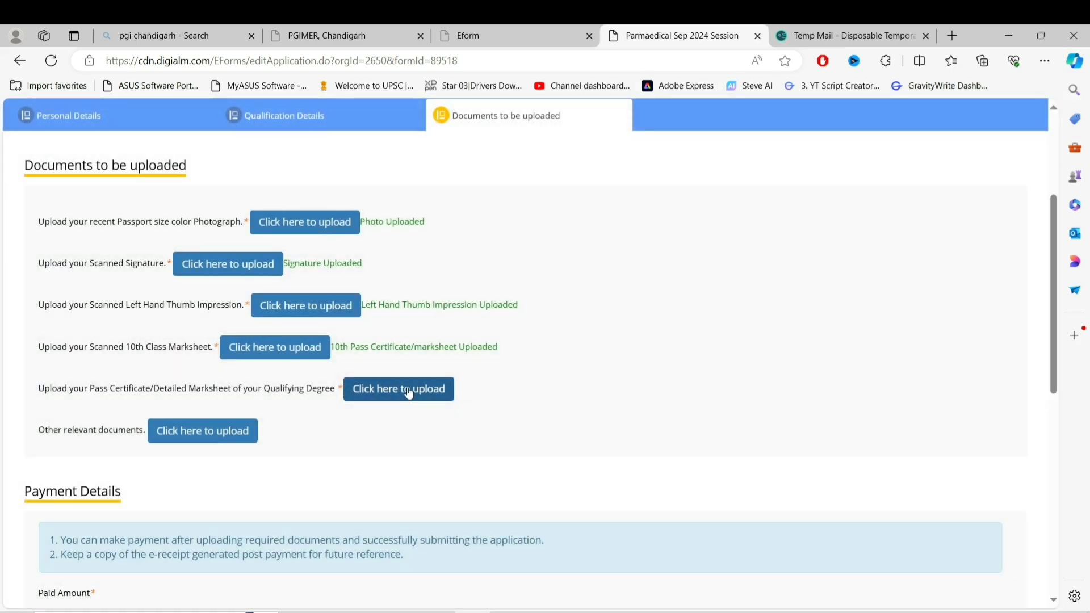
pyautogui.click(409, 392)
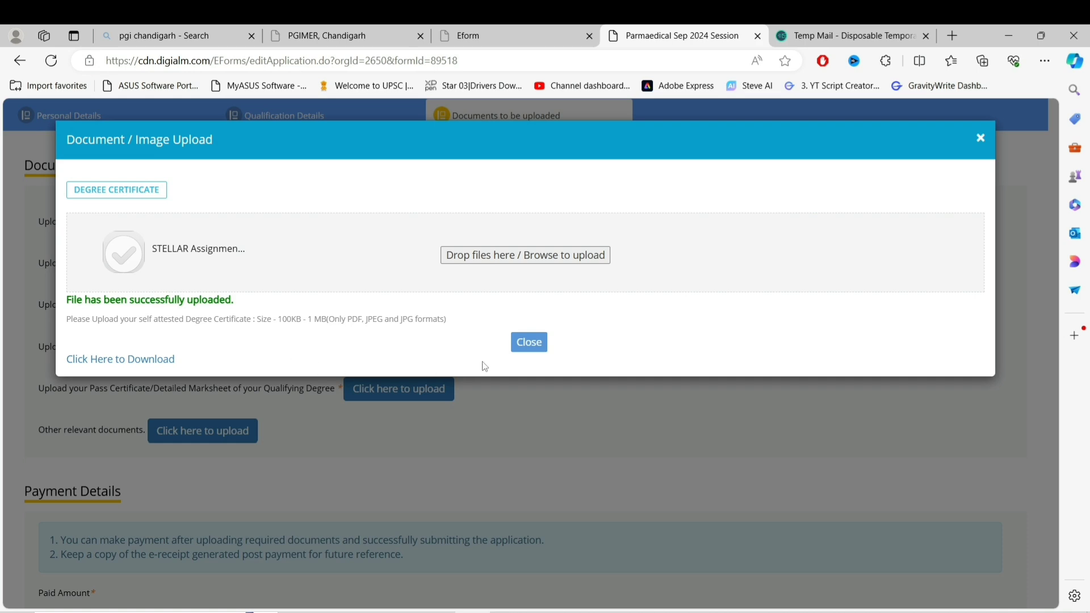
pyautogui.click(530, 343)
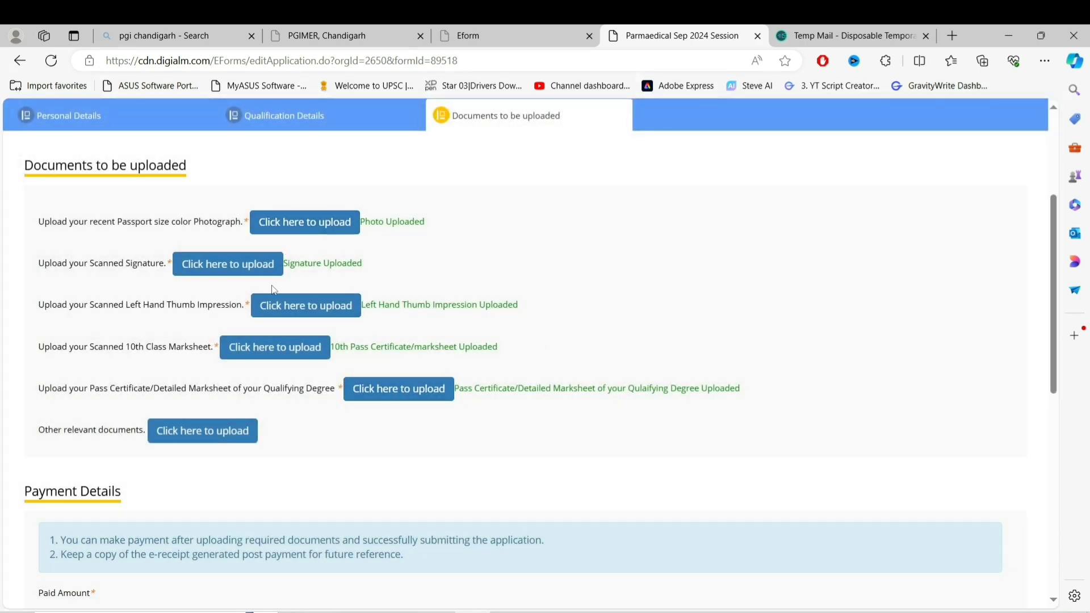
# - Accept all four candidate declarations, enter the captcha characters and mark the form as agreed
pyautogui.scroll(-5, 419, 324)
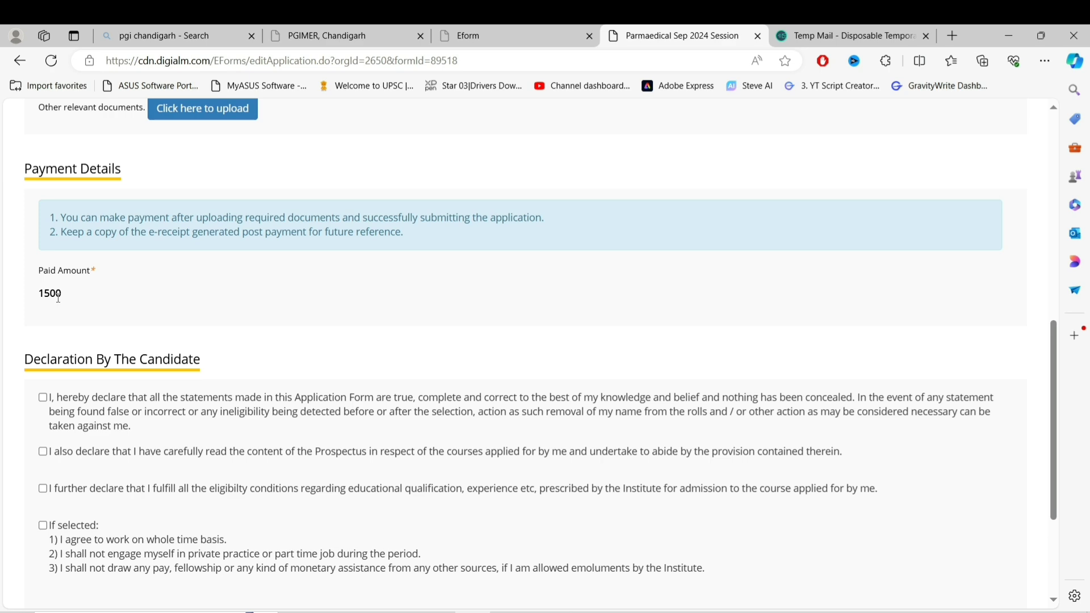
pyautogui.scroll(-3, 58, 298)
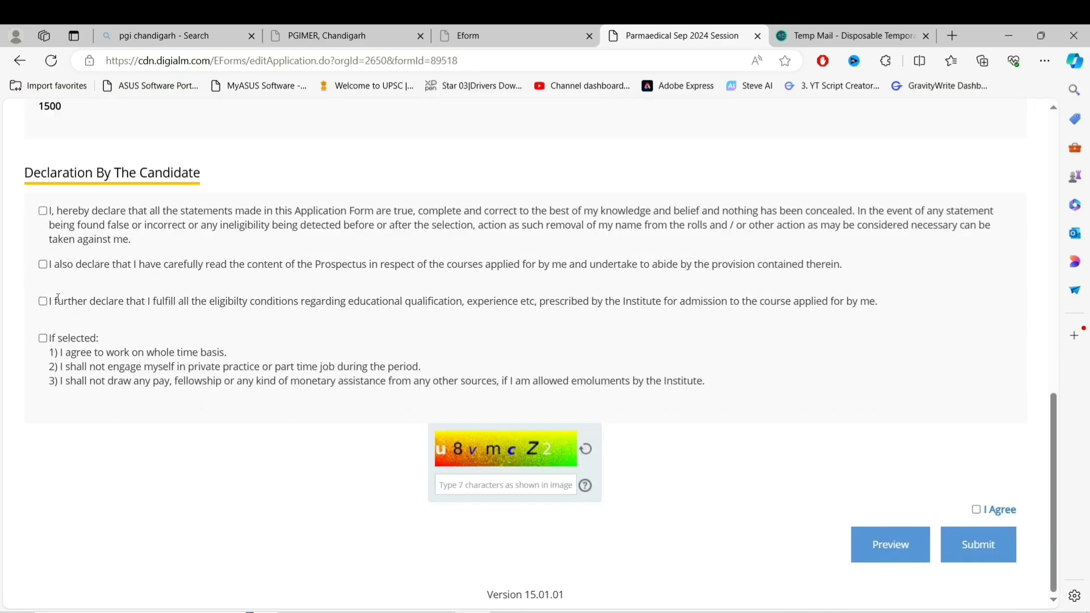
pyautogui.click(43, 211)
pyautogui.click(45, 302)
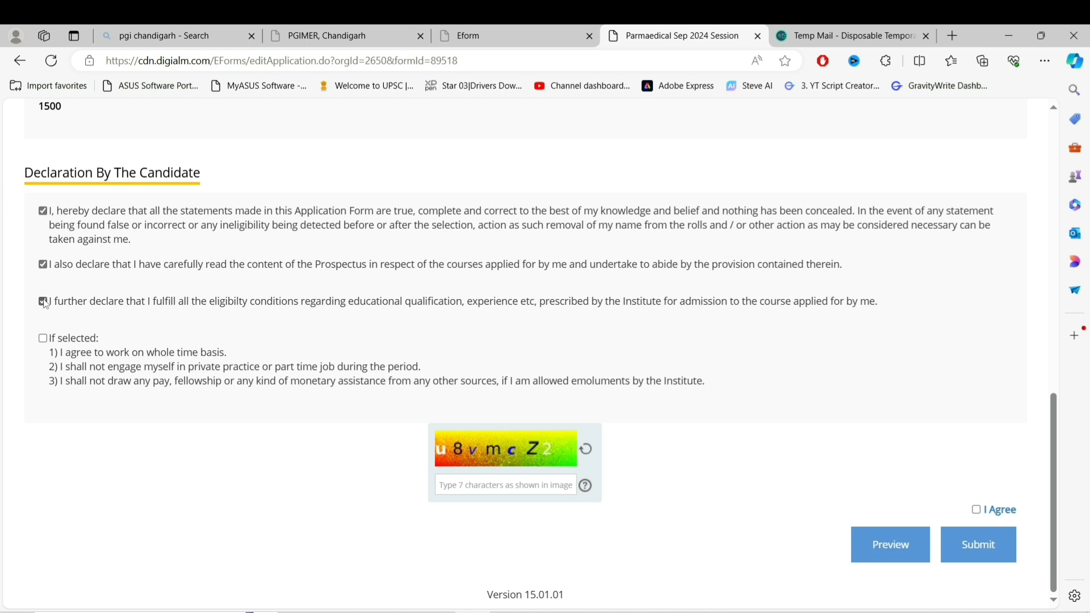
pyautogui.click(44, 339)
pyautogui.click(532, 477)
pyautogui.write('u8vmcZ2')
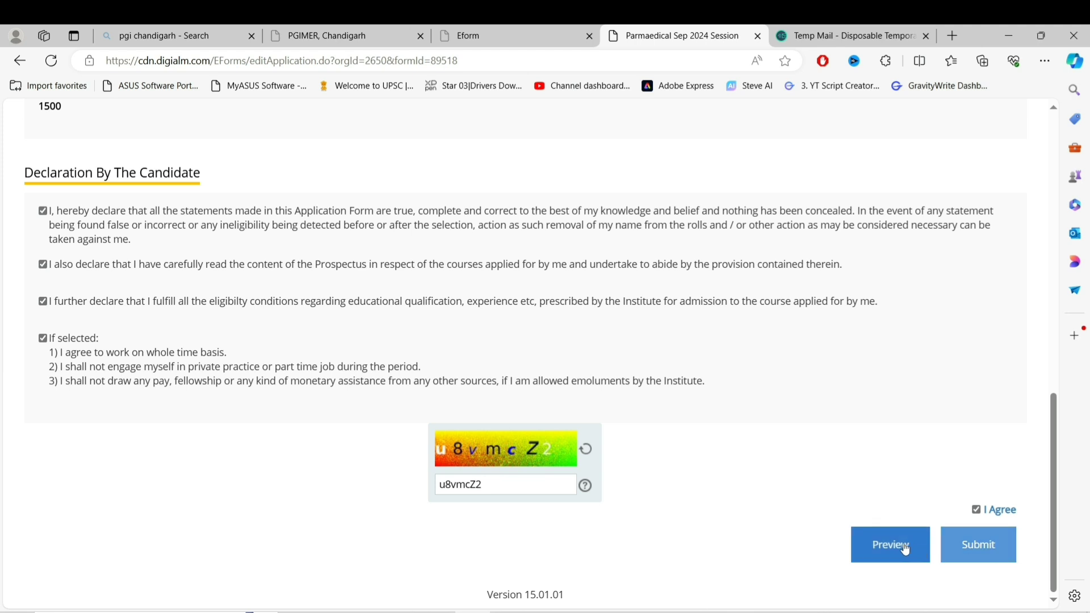
# - Submit the application, confirm the submission and continue to the online payment page
pyautogui.click(975, 546)
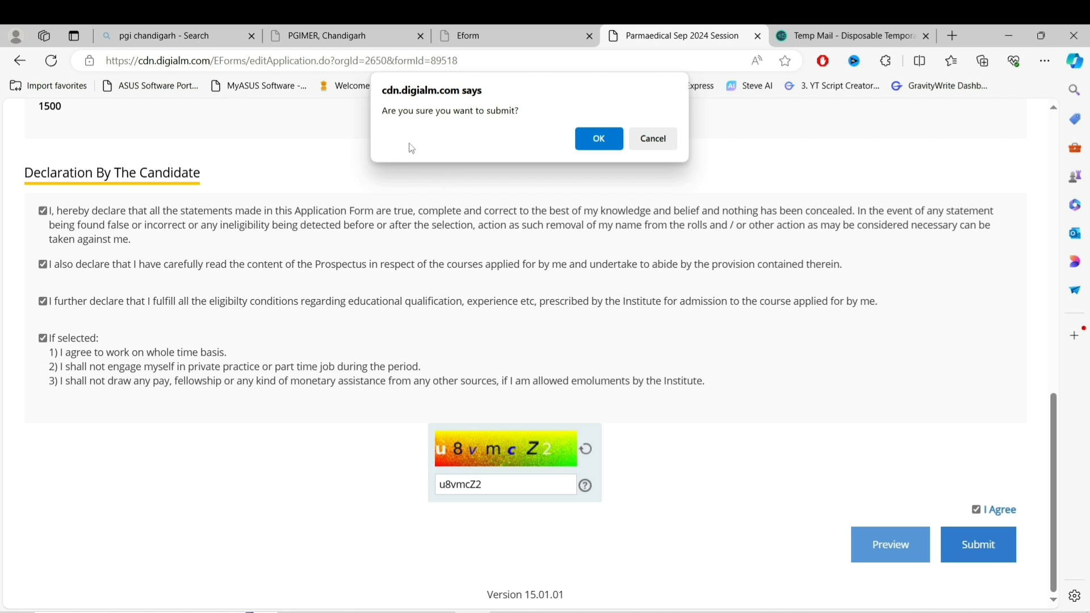
pyautogui.click(587, 138)
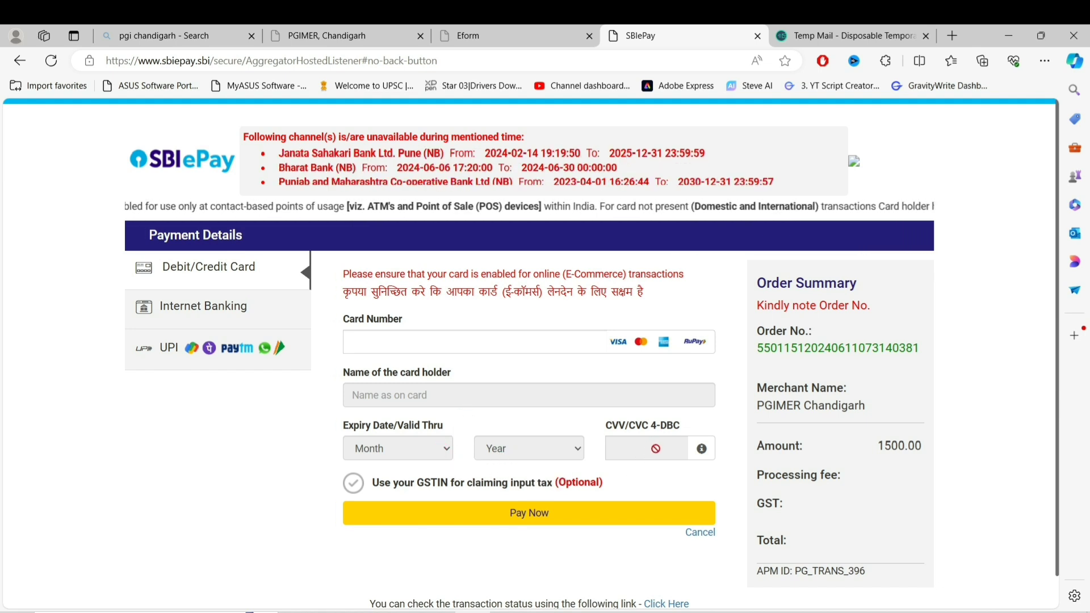
pyautogui.scroll(-1, 608, 529)
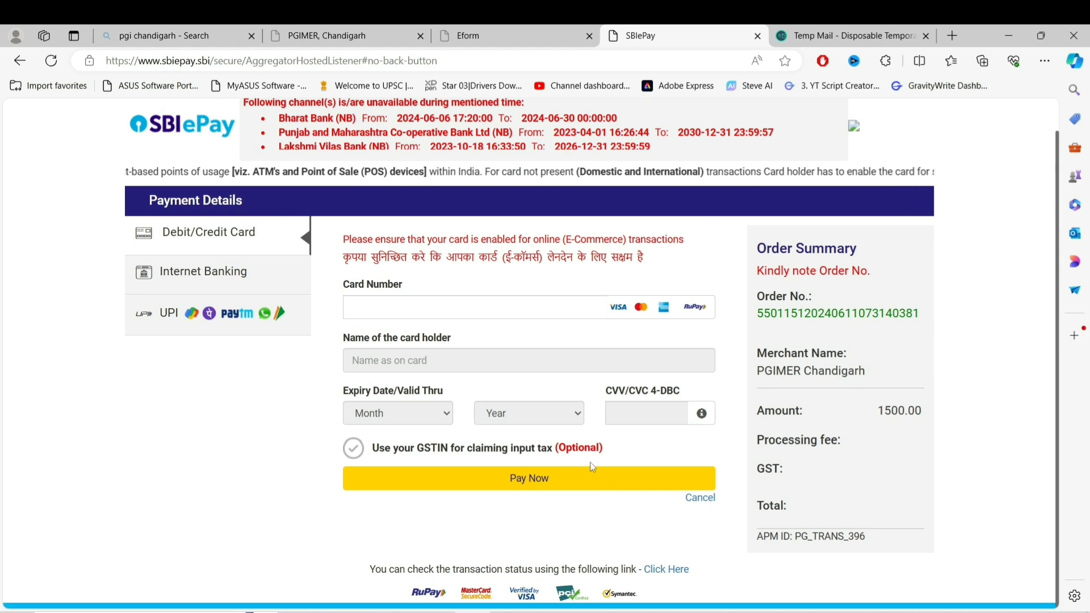